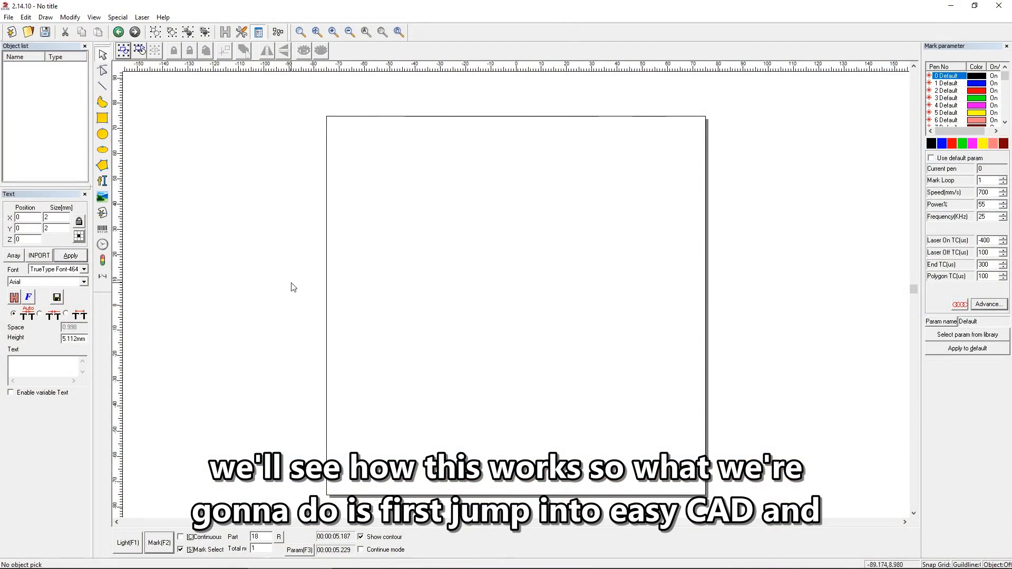
# Place a text object reading TEXT near the work area's centre and fill it with a cross hatch at 0.05 mm line distance.
pyautogui.click(103, 180)
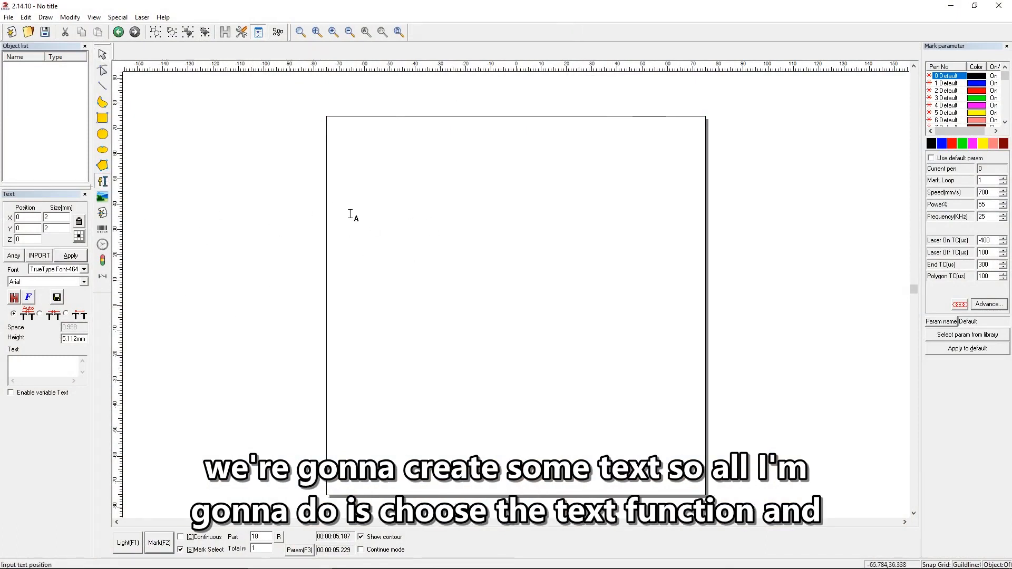
pyautogui.click(452, 275)
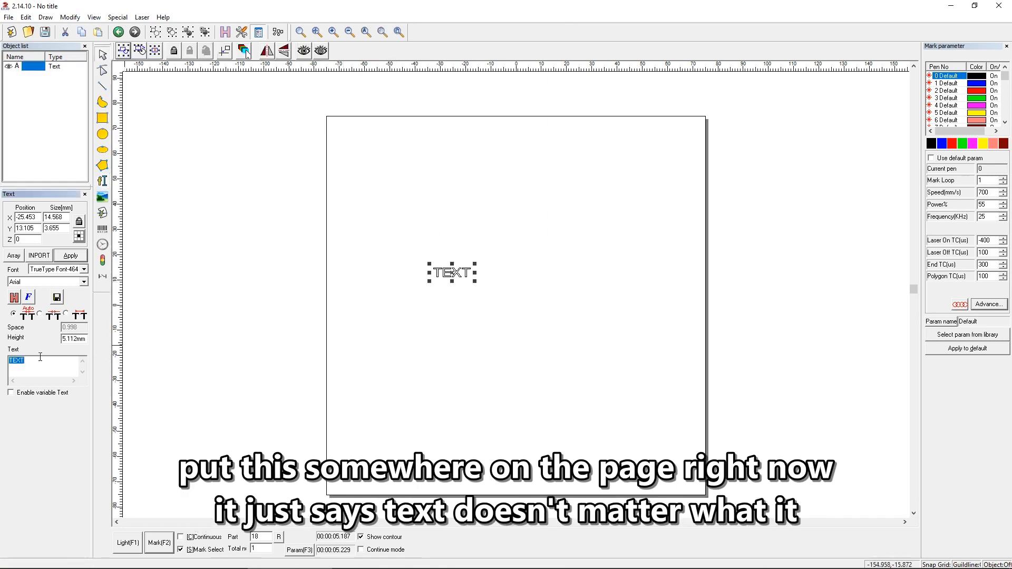
pyautogui.click(14, 298)
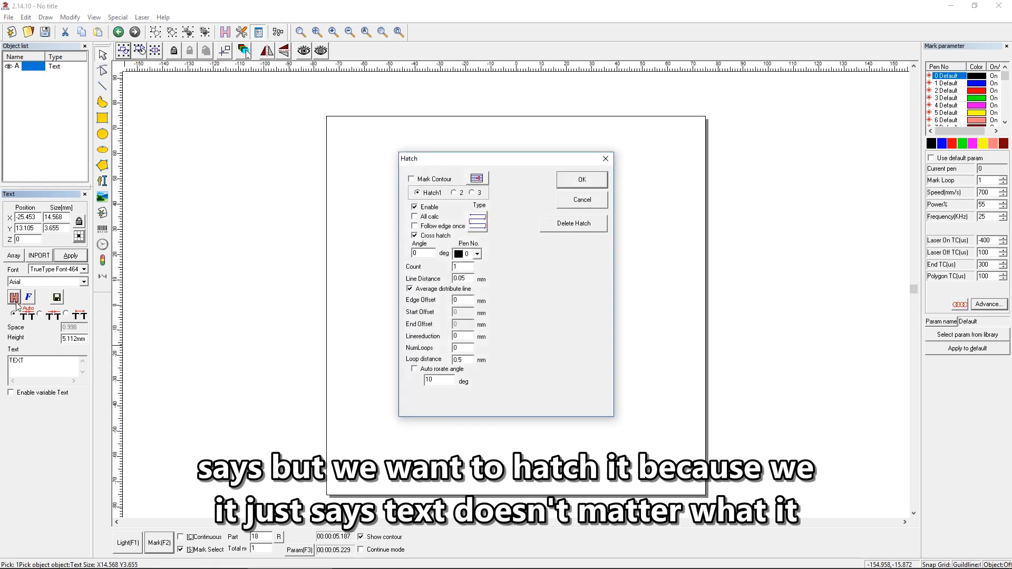
pyautogui.moveTo(492, 158); pyautogui.dragTo(591, 168)
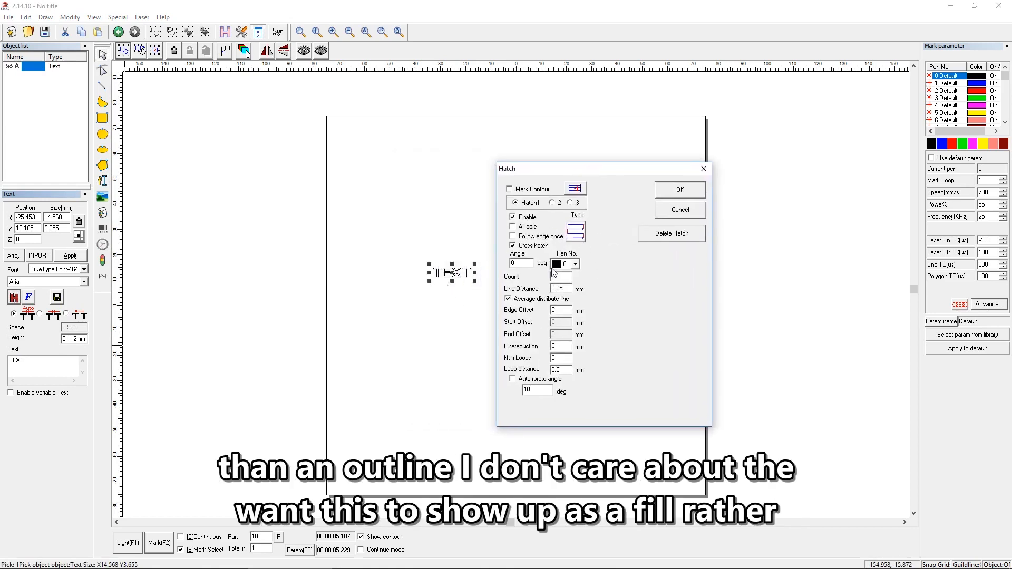
pyautogui.click(691, 193)
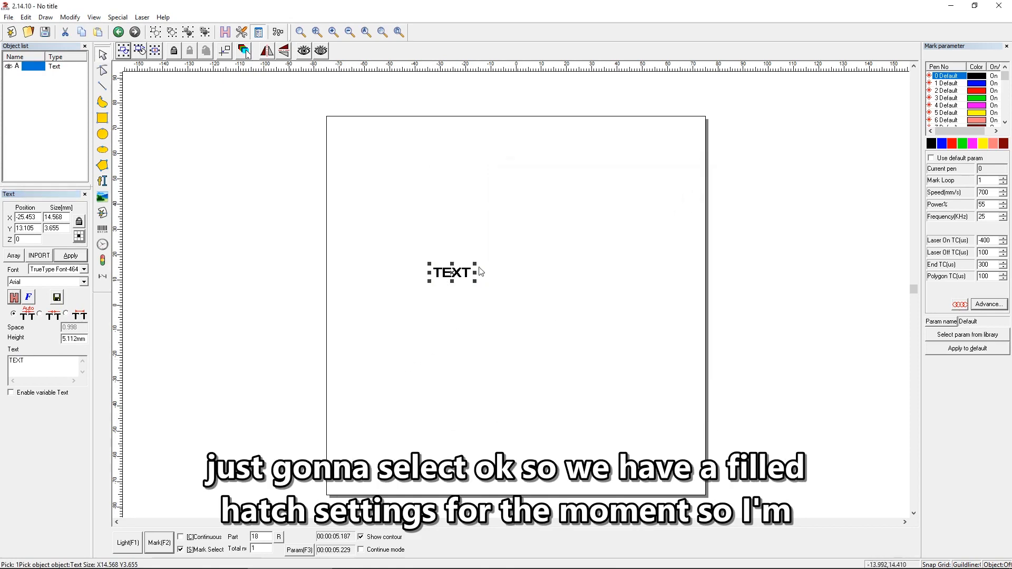
# Enable variable text for the text object and add a text element of the Serial number type.
pyautogui.click(11, 393)
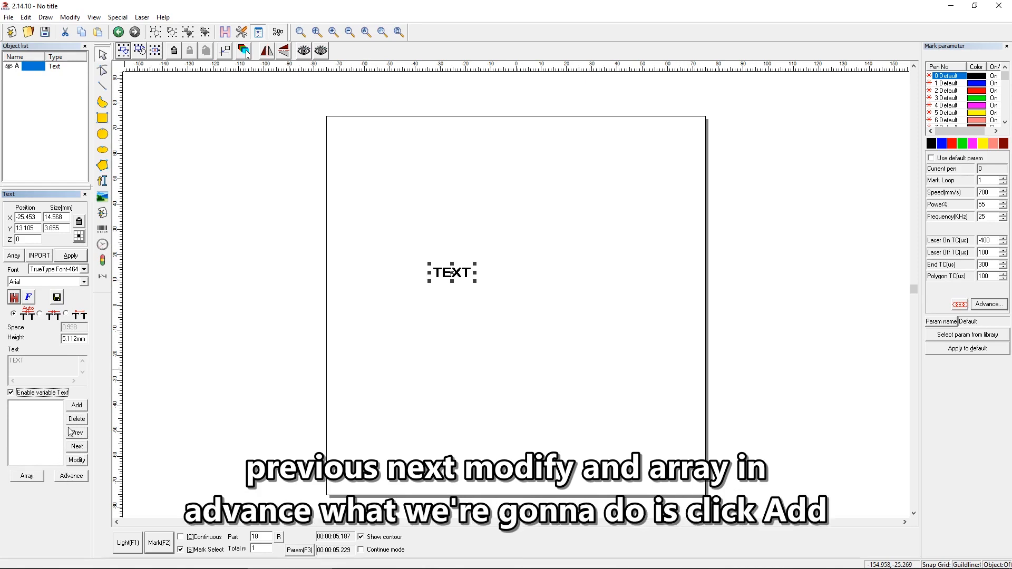
pyautogui.click(76, 406)
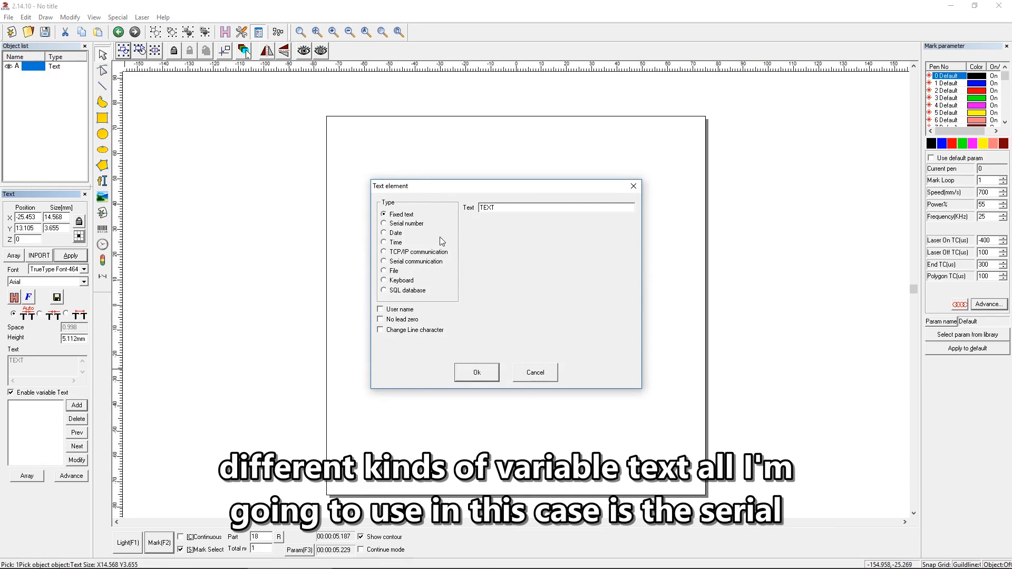
pyautogui.click(405, 225)
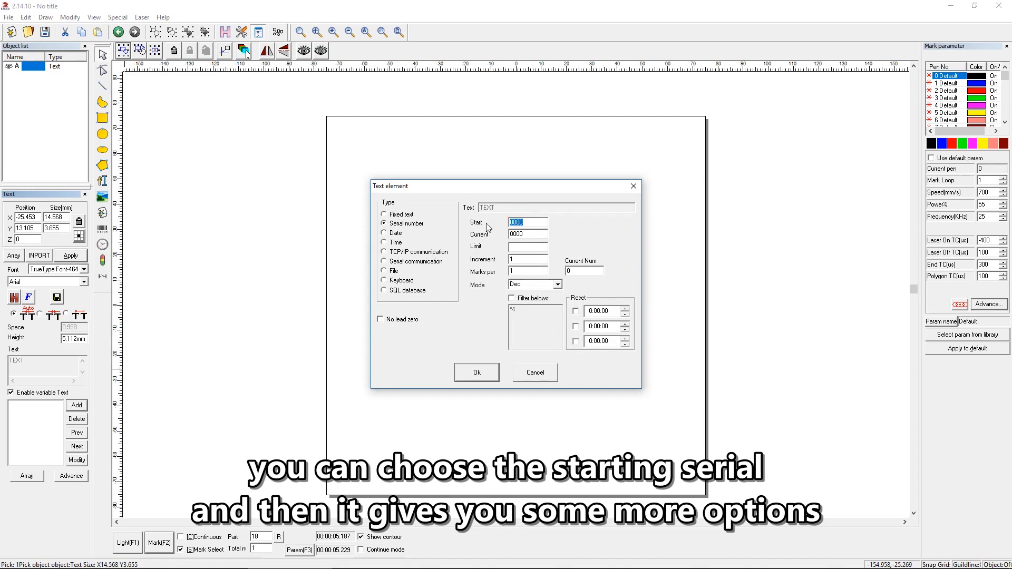
# Review the serial number's current, limit, increment and marks-per settings and its number modes, keeping Dec.
pyautogui.press('Tab')
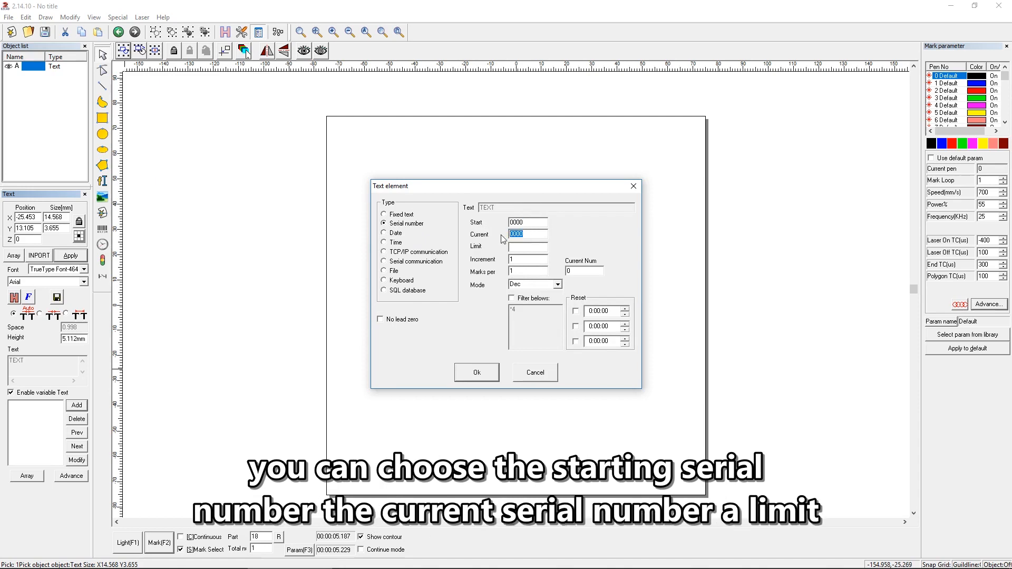
pyautogui.click(520, 247)
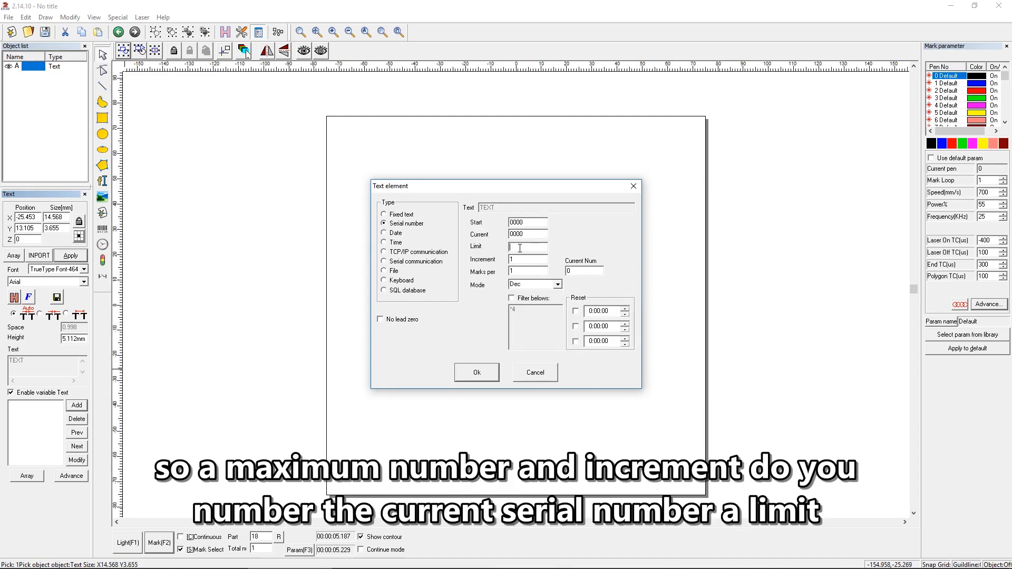
pyautogui.click(517, 259)
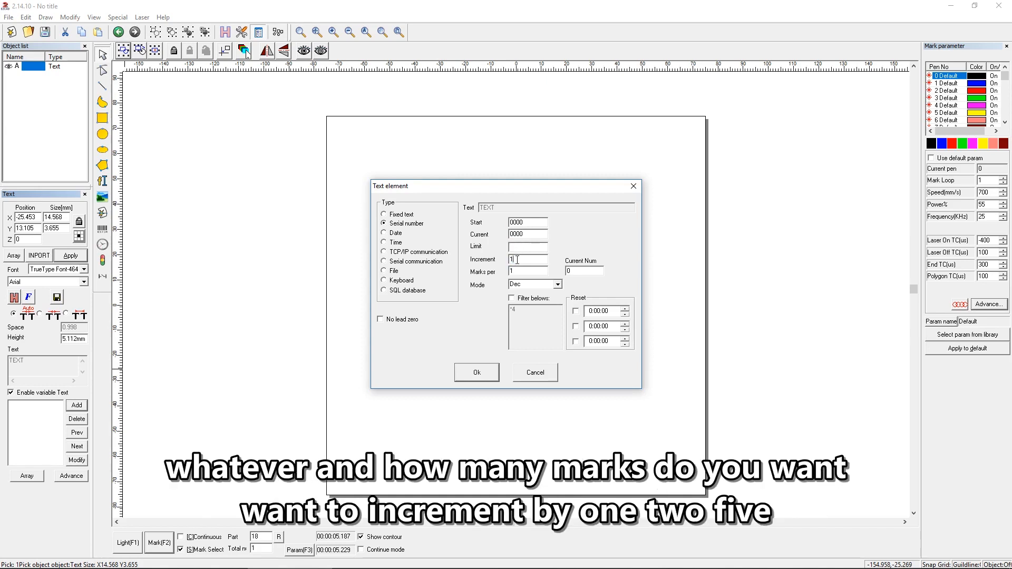
pyautogui.press('Tab')
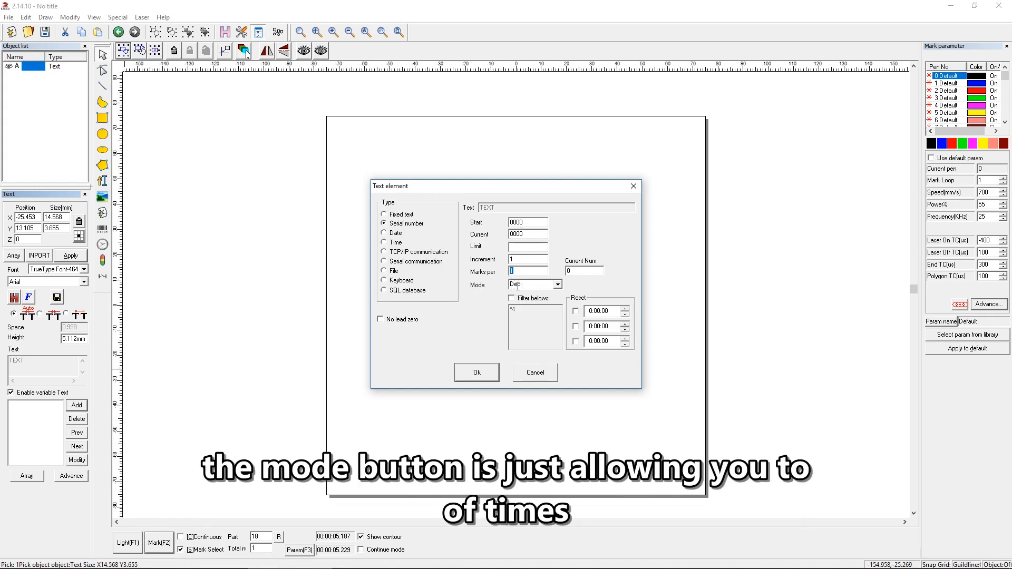
pyautogui.click(557, 285)
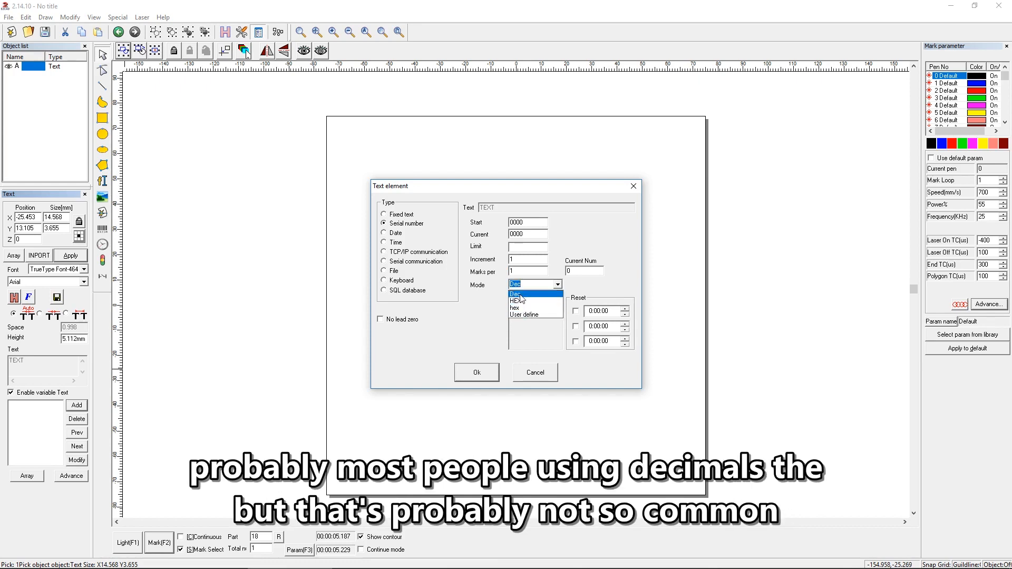
pyautogui.click(520, 295)
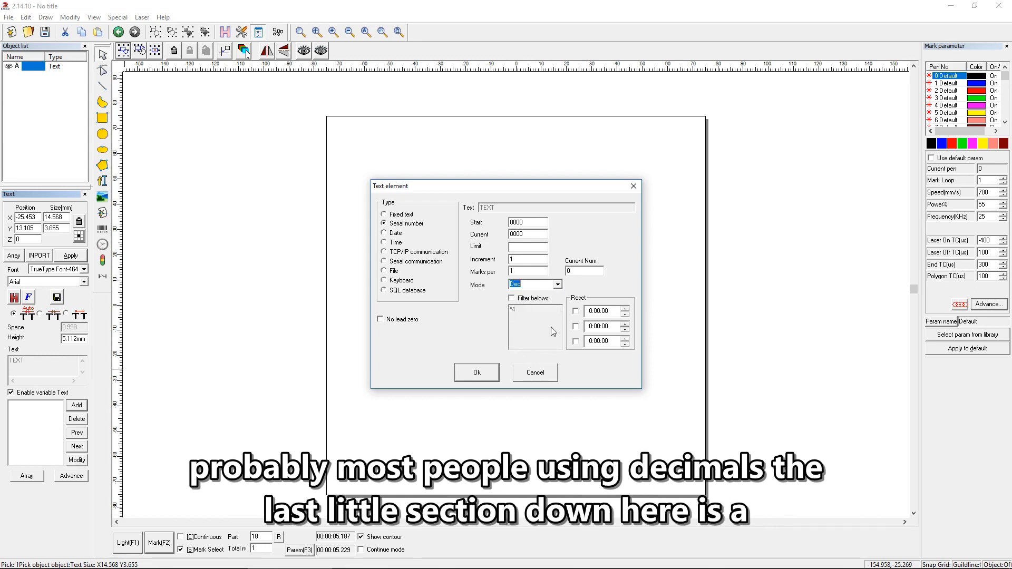
pyautogui.click(511, 299)
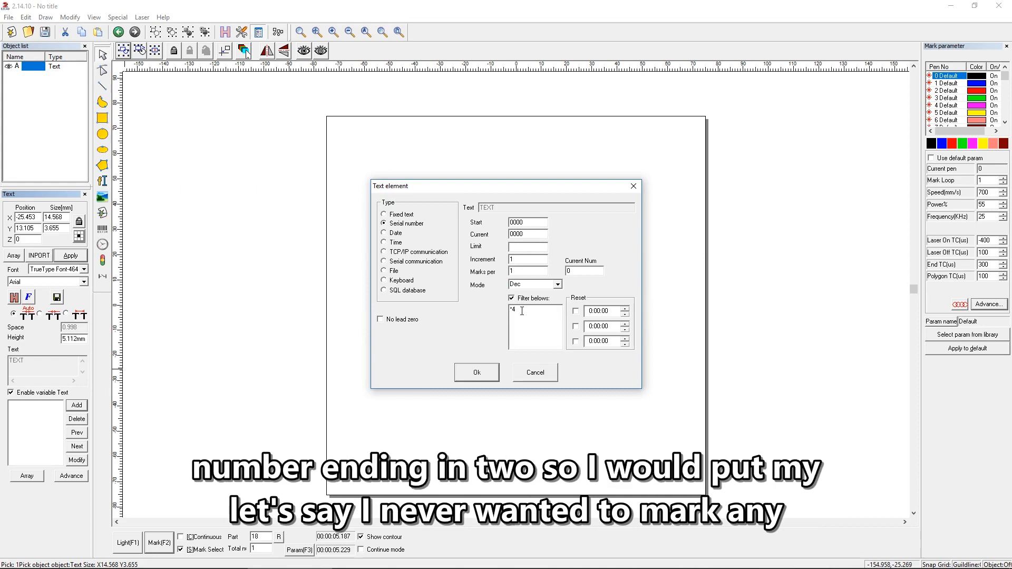
pyautogui.moveTo(522, 311); pyautogui.dragTo(473, 314)
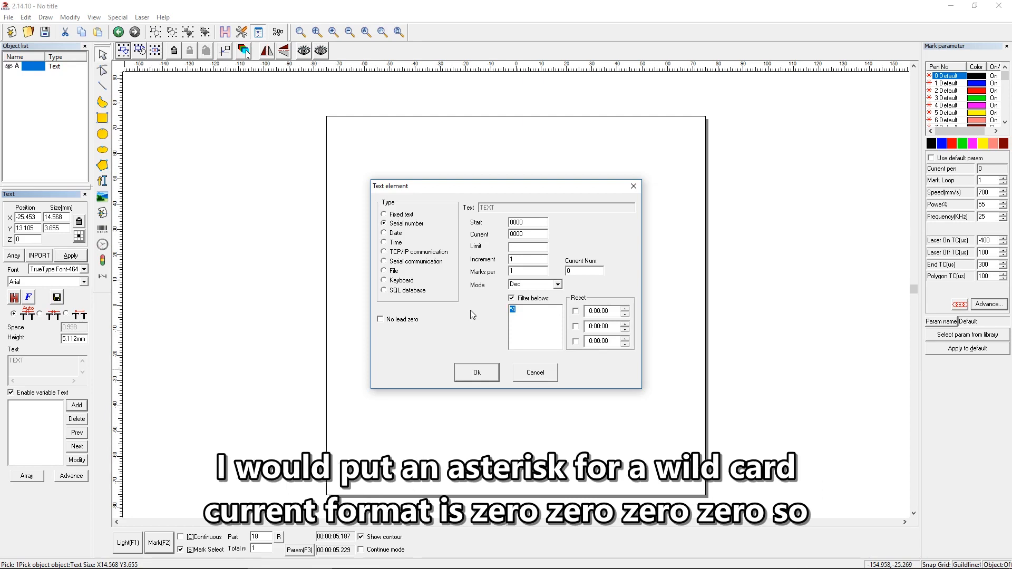
pyautogui.write('**')
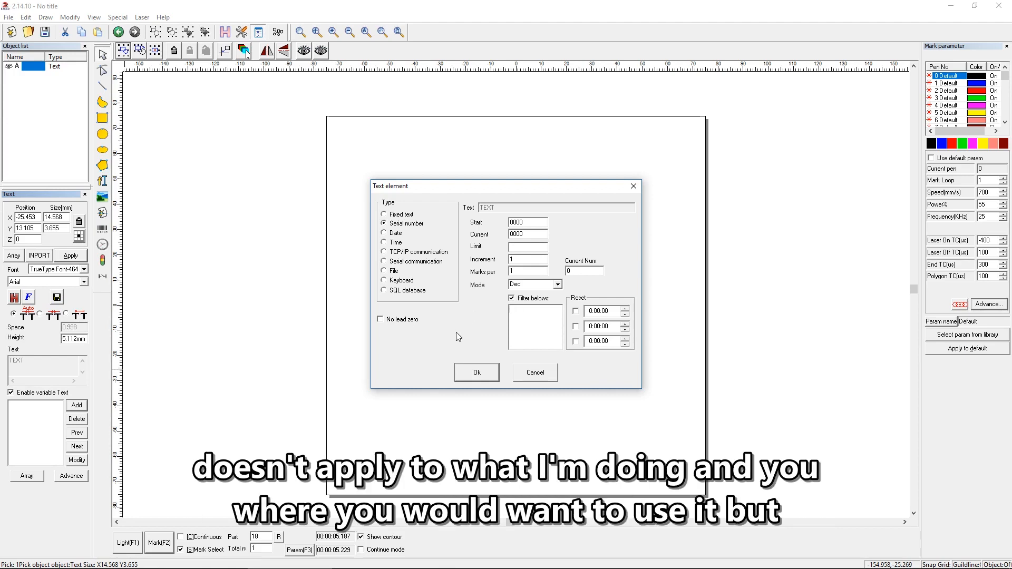
pyautogui.click(512, 299)
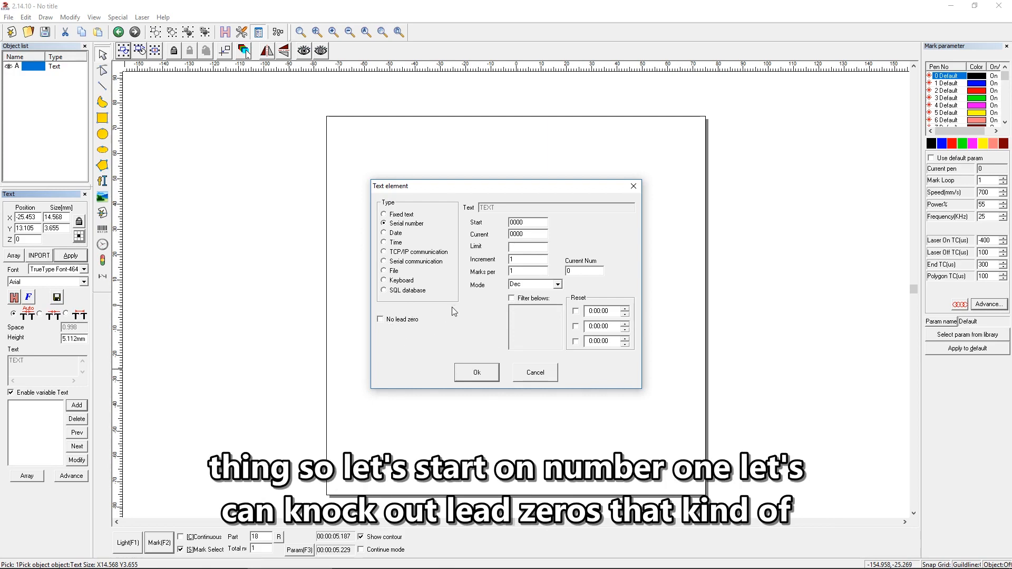
# Set the serial number's start and current values to 0001 and its limit to 0010, and accept the element.
pyautogui.moveTo(525, 222); pyautogui.dragTo(521, 222)
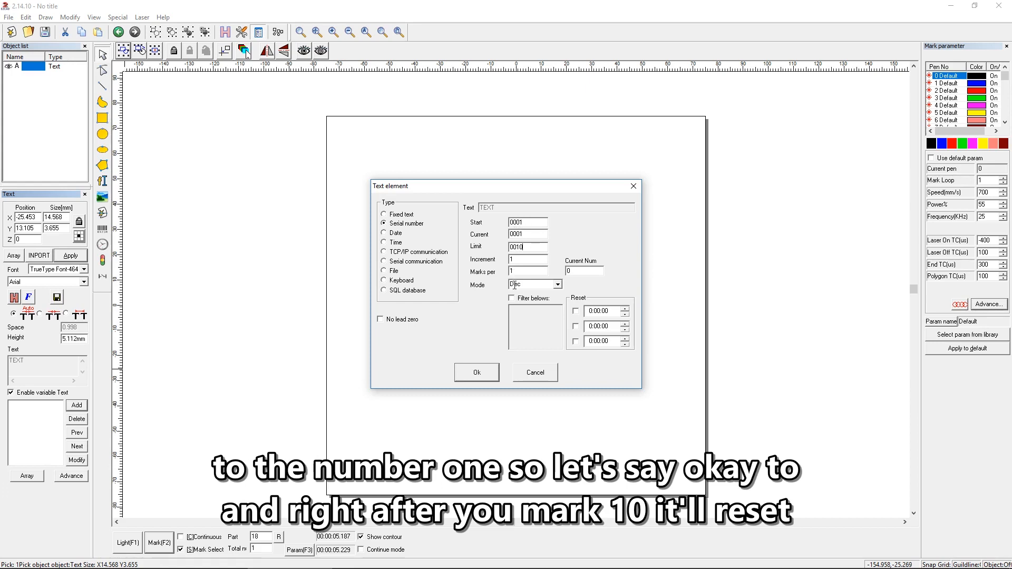
pyautogui.click(477, 373)
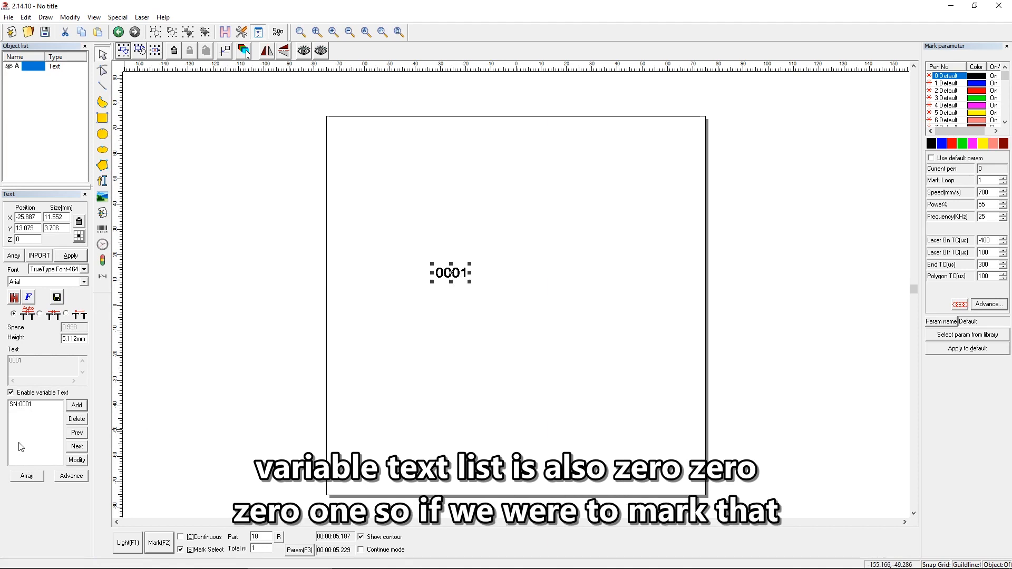
# Preview the position of serial number 0001 with the guide light, stop the preview and laser-mark it on the part.
pyautogui.click(127, 543)
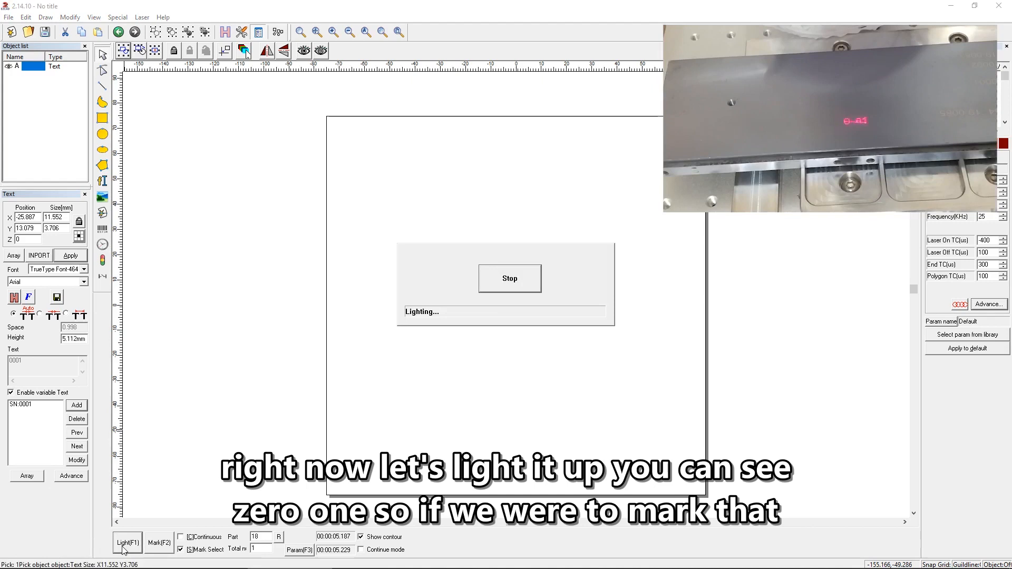
pyautogui.click(517, 289)
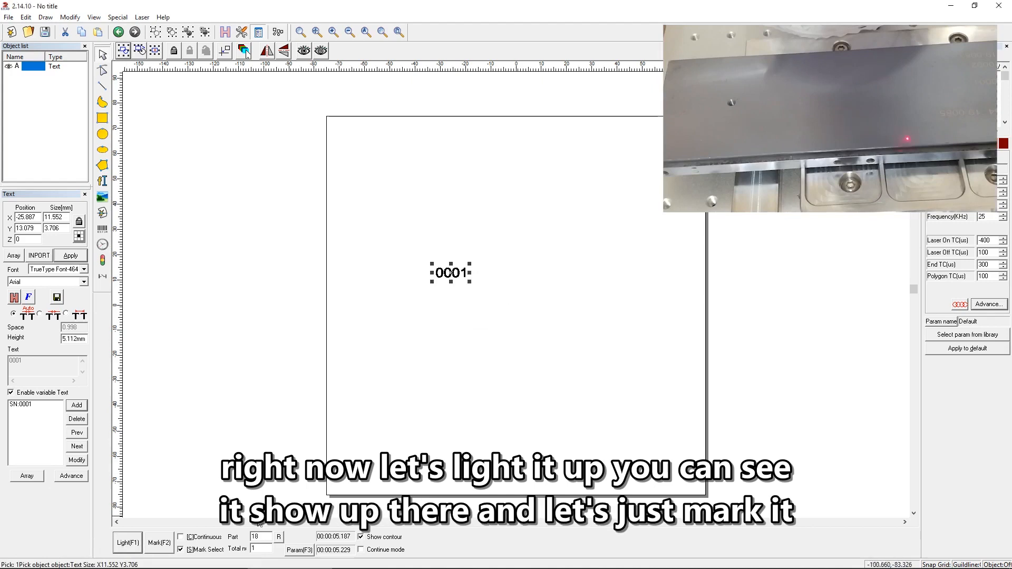
pyautogui.click(154, 544)
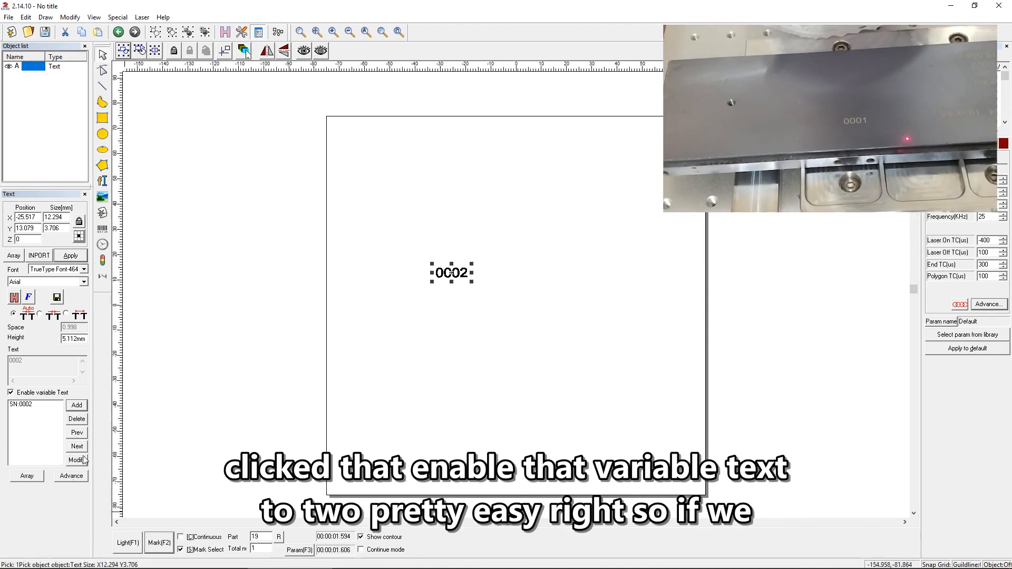
# Modify the existing serial number element so that its increment is 3.
pyautogui.click(41, 405)
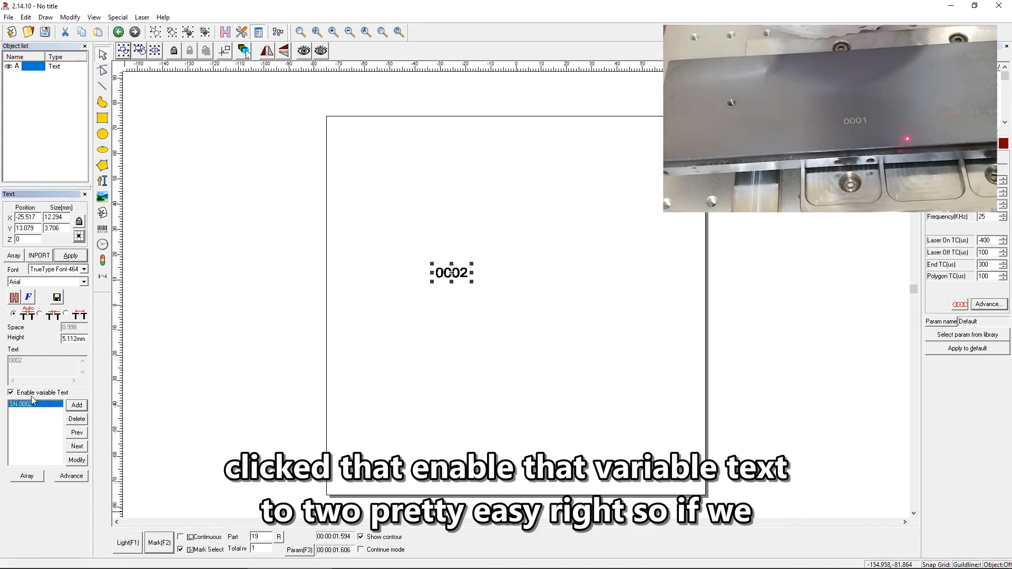
pyautogui.click(77, 460)
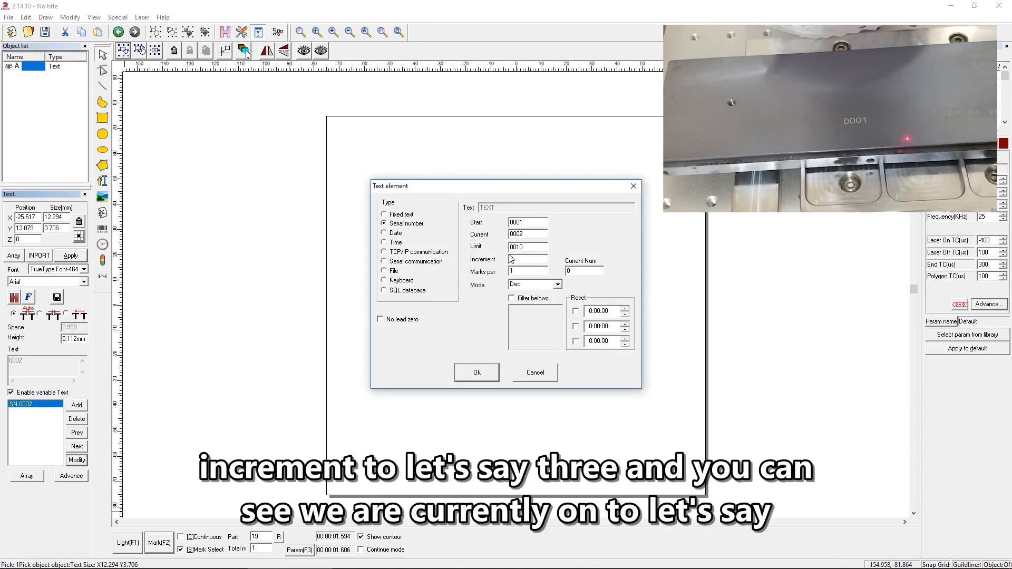
pyautogui.click(481, 368)
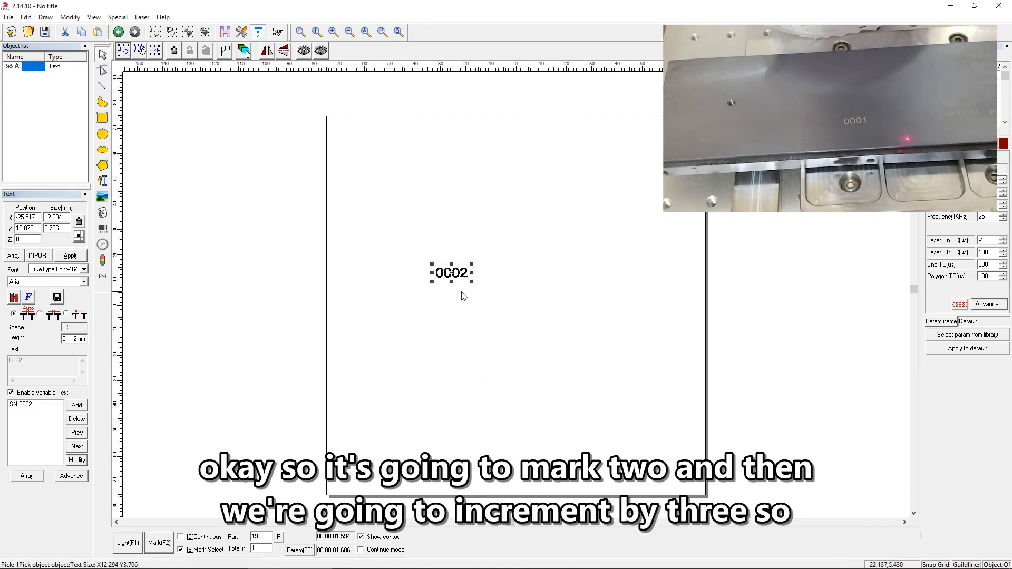
# Preview serial number 0002 with the guide light, stop the preview and laser-mark it below the first mark.
pyautogui.click(127, 543)
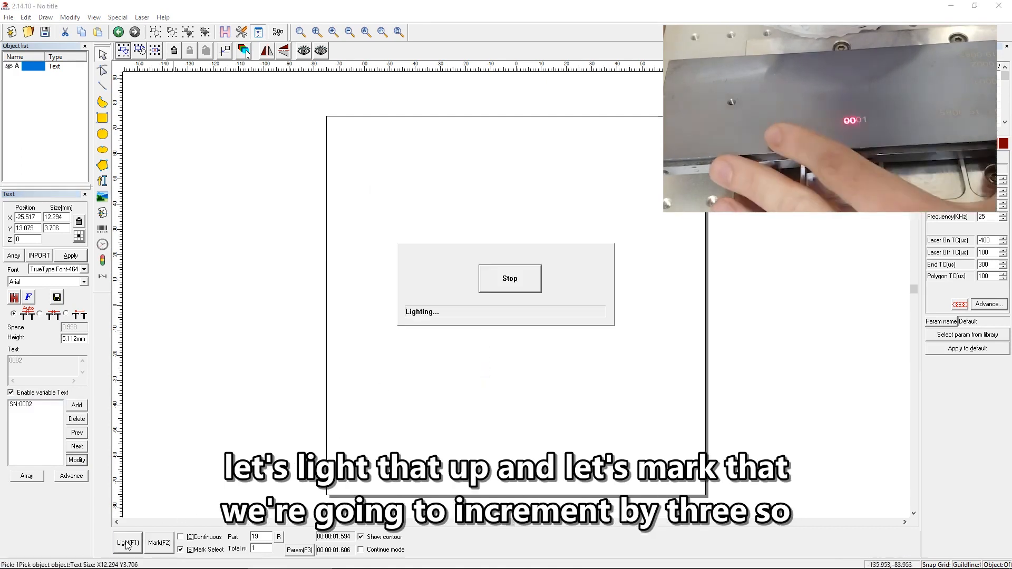
pyautogui.click(500, 289)
pyautogui.click(159, 543)
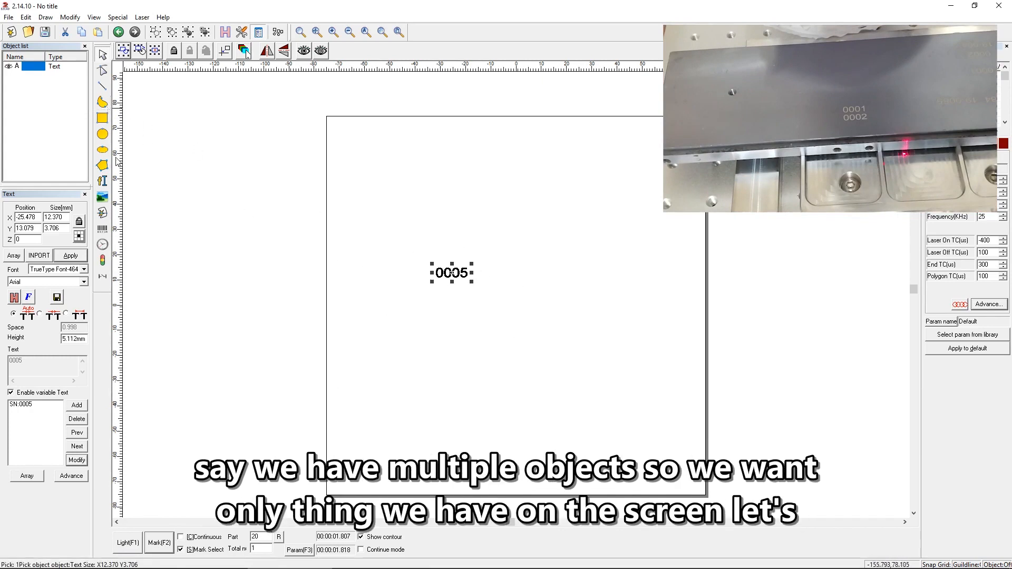
# Draw a small six-sided polygon about 4 mm wide above and to the left of the serial number.
pyautogui.click(102, 165)
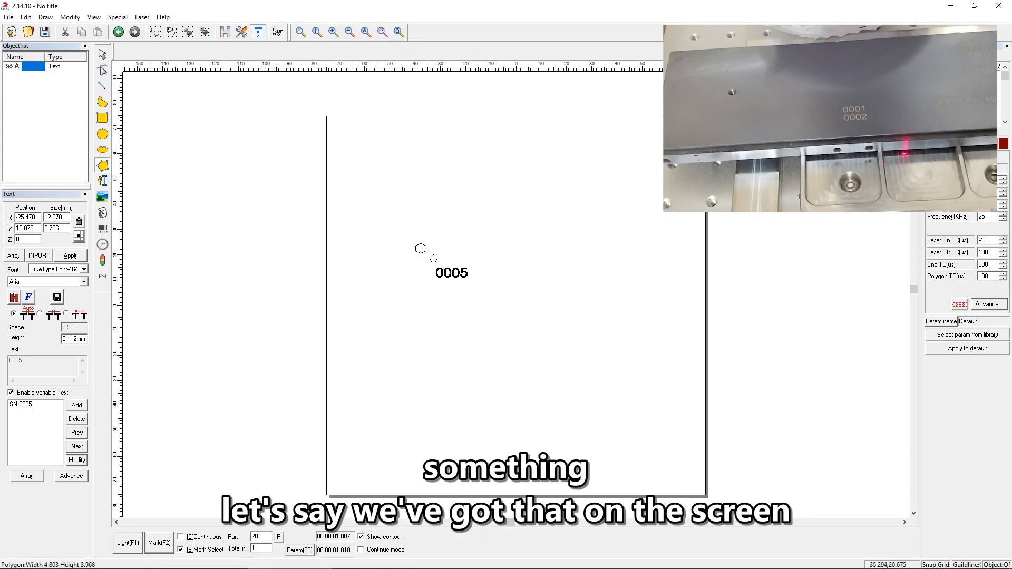
pyautogui.moveTo(416, 244); pyautogui.dragTo(426, 253)
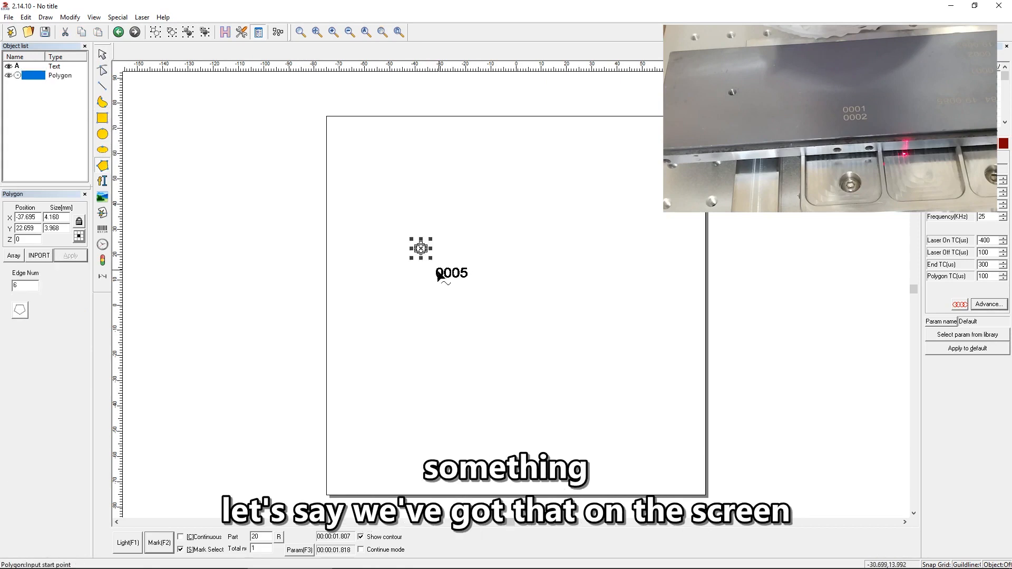
pyautogui.click(329, 250)
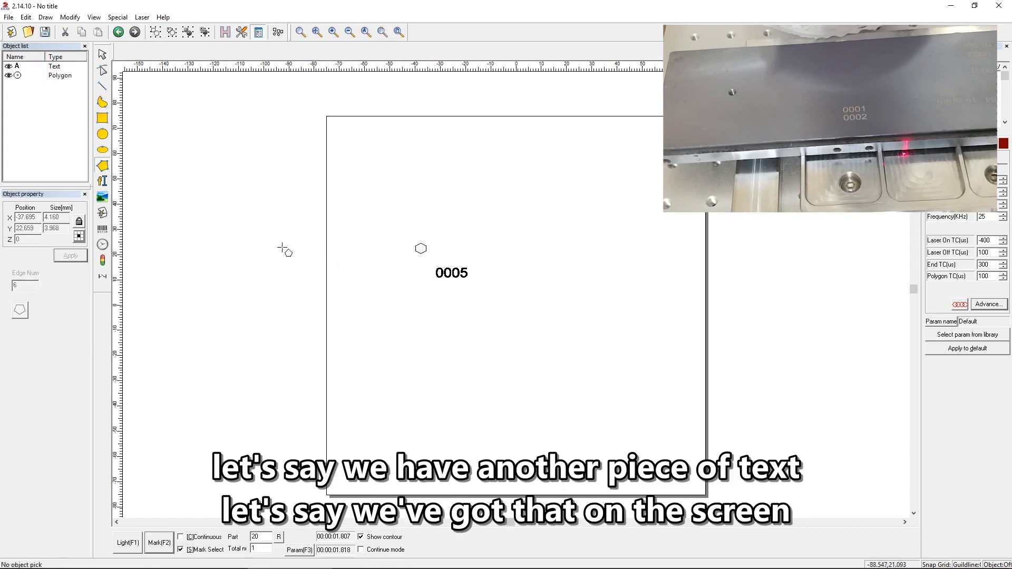
# Add a separate text object reading Logo and move it directly above the serial number, beside the hexagon.
pyautogui.click(102, 181)
pyautogui.click(438, 245)
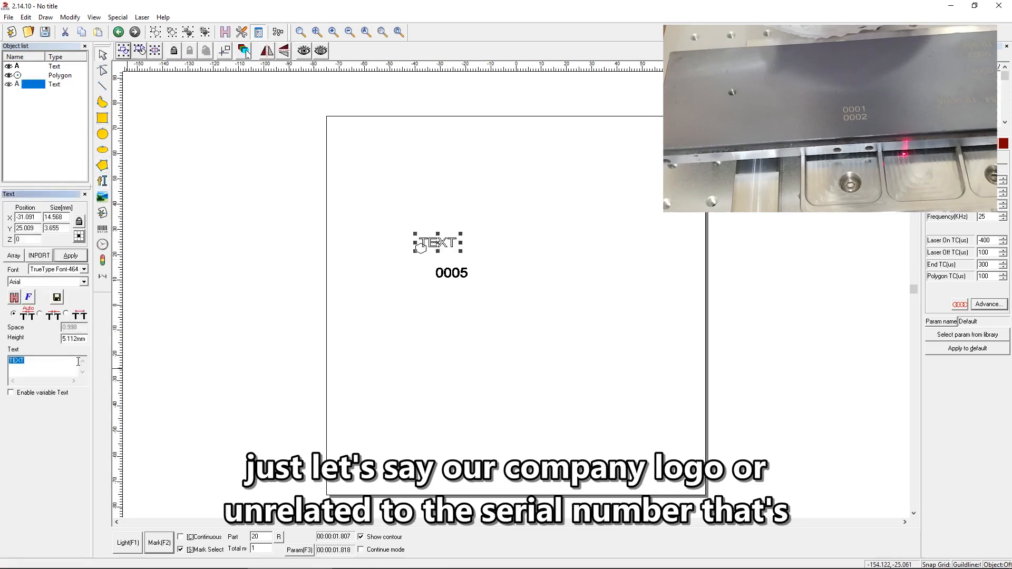
pyautogui.write('Logo')
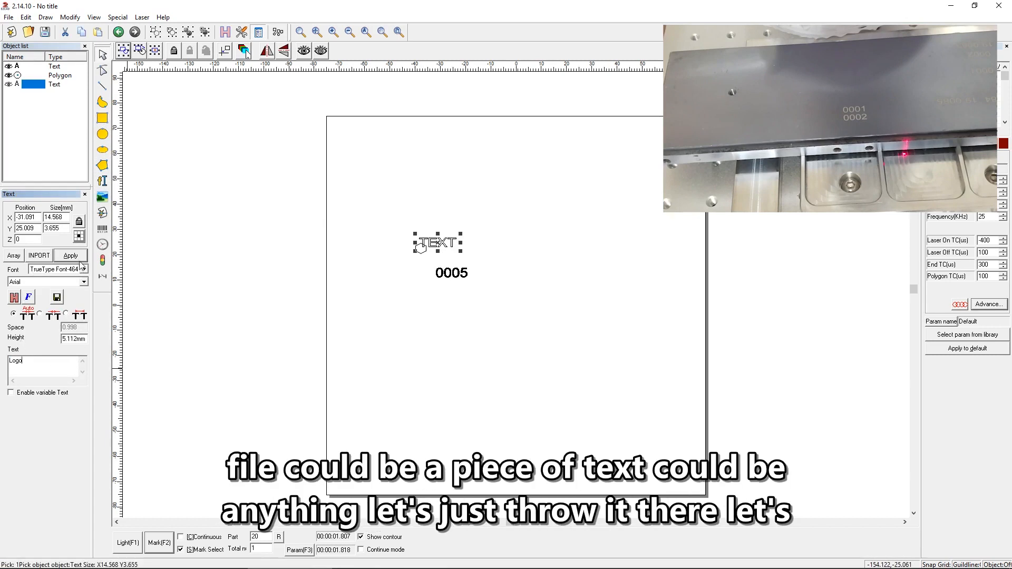
pyautogui.click(78, 257)
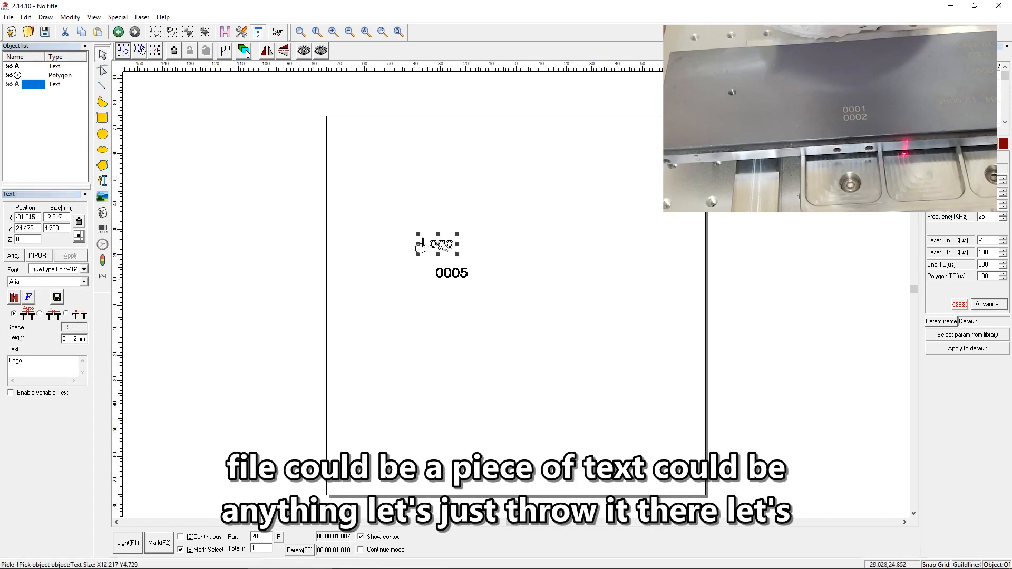
pyautogui.moveTo(439, 243); pyautogui.dragTo(452, 255)
pyautogui.click(422, 251)
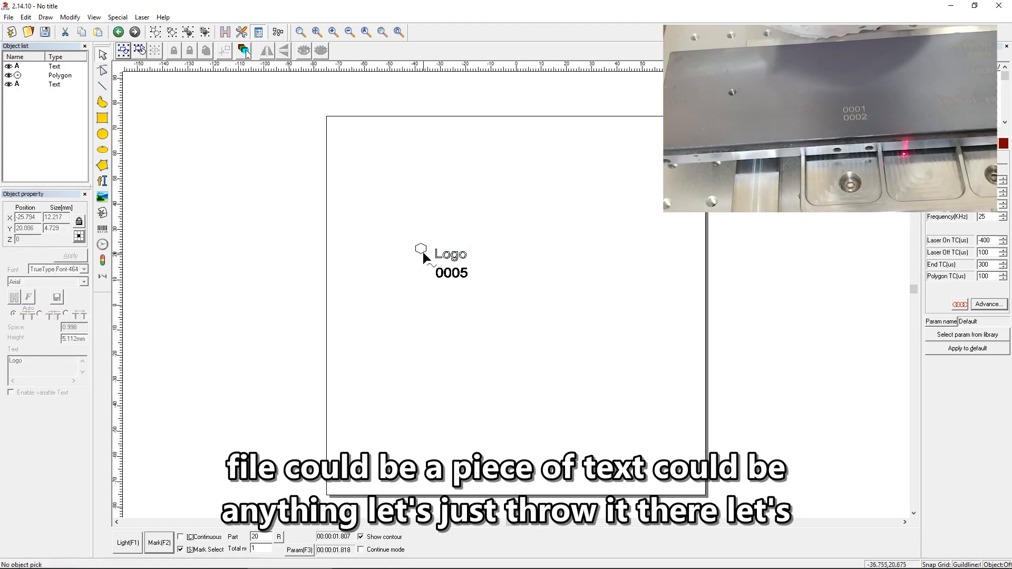
# Line the hexagon up with the Logo text, and laser-mark both together with the serial number after a guide-light preview.
pyautogui.click(421, 249)
pyautogui.moveTo(420, 249); pyautogui.dragTo(424, 253)
pyautogui.moveTo(501, 226); pyautogui.dragTo(412, 287)
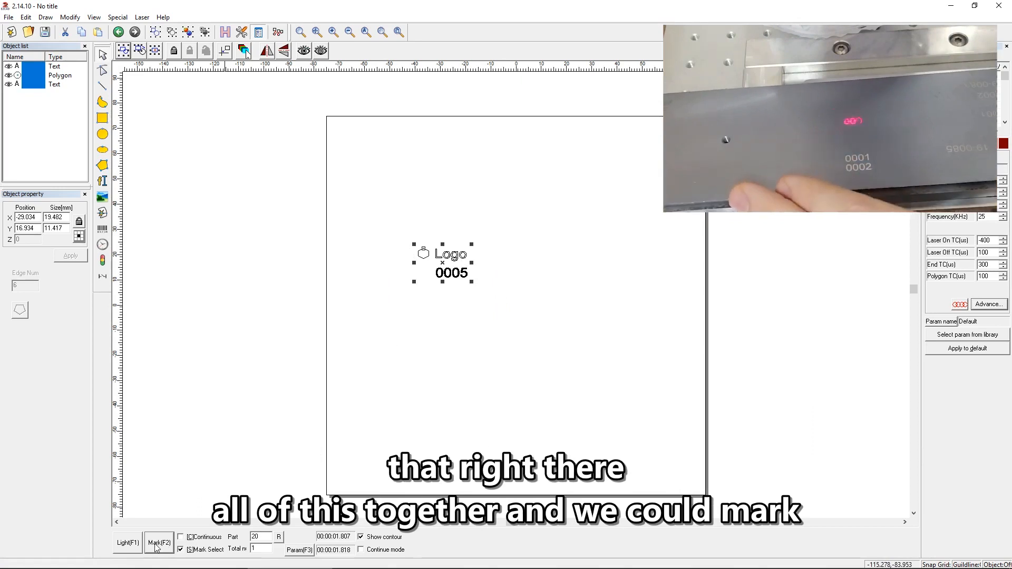
pyautogui.click(130, 545)
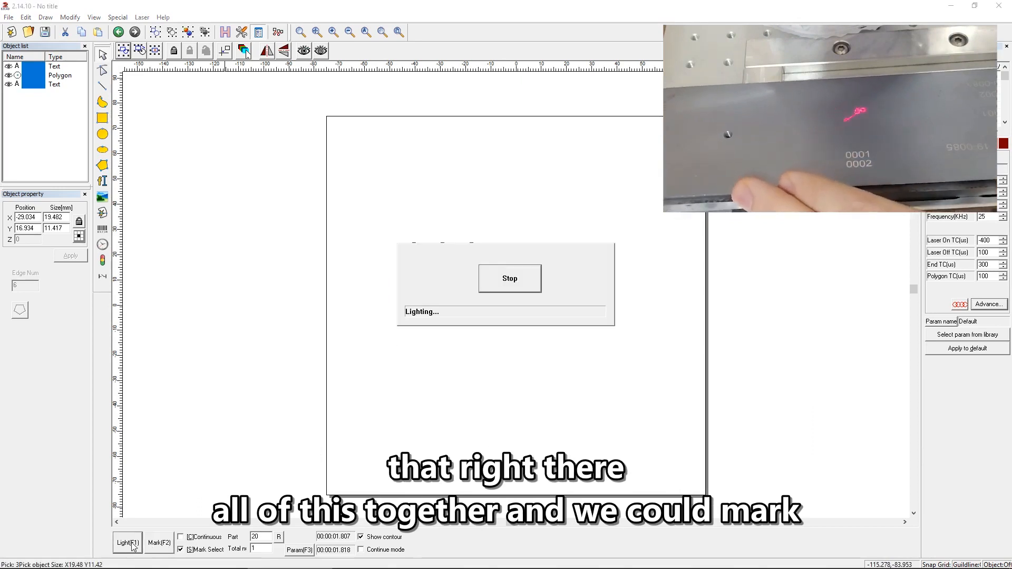
pyautogui.click(539, 281)
pyautogui.click(160, 543)
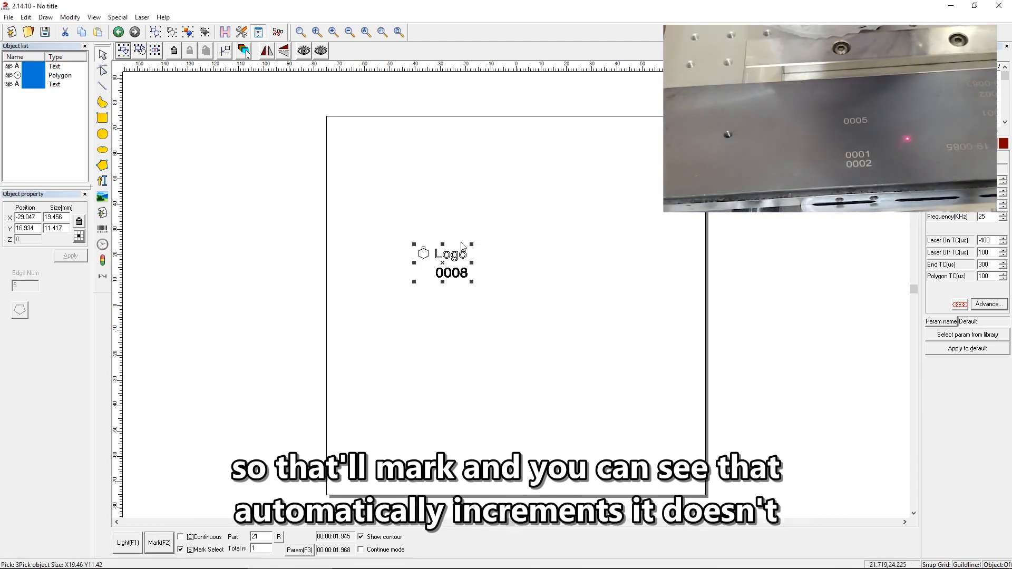
pyautogui.click(463, 283)
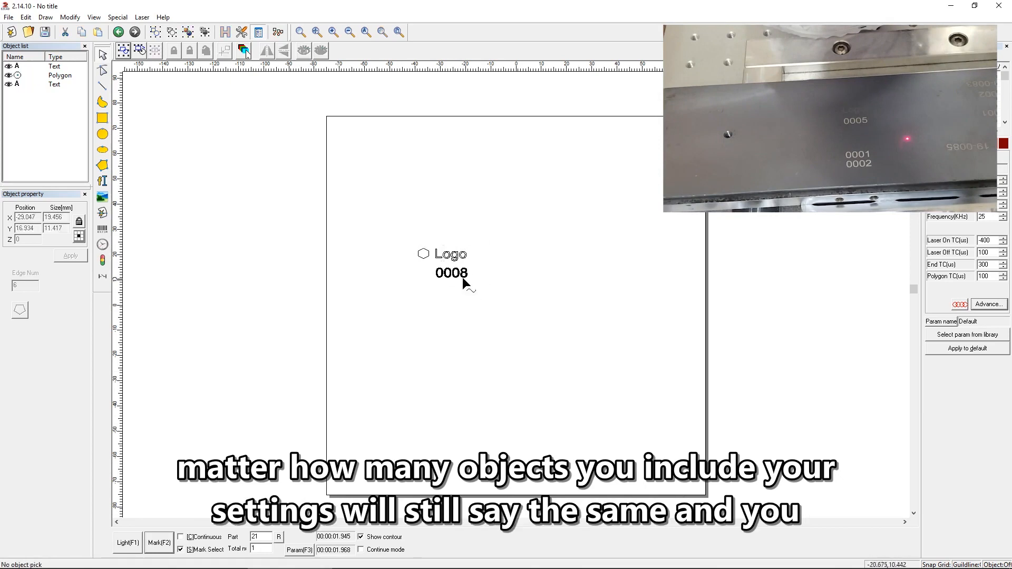
pyautogui.click(454, 277)
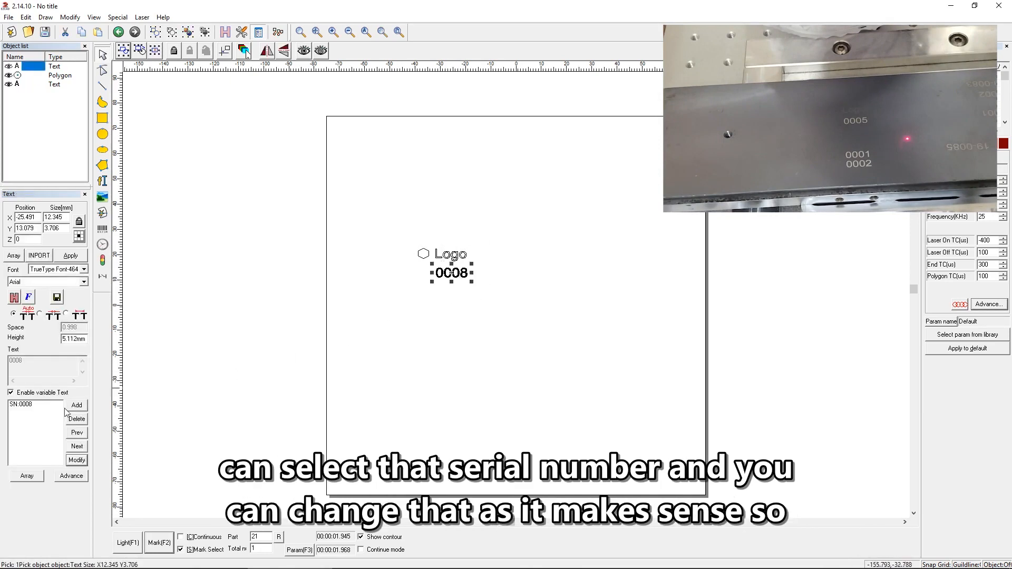
pyautogui.click(485, 252)
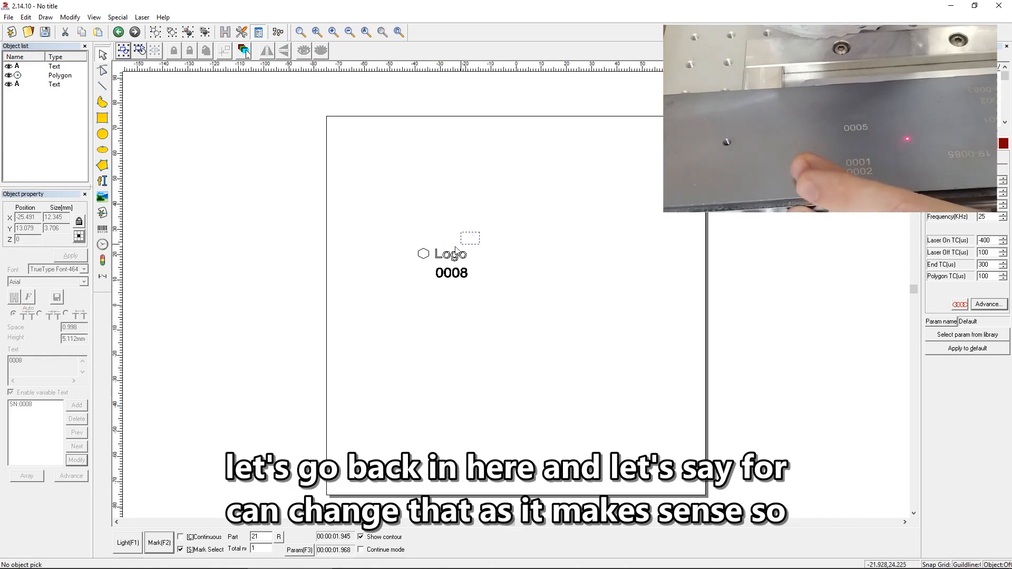
pyautogui.click(454, 274)
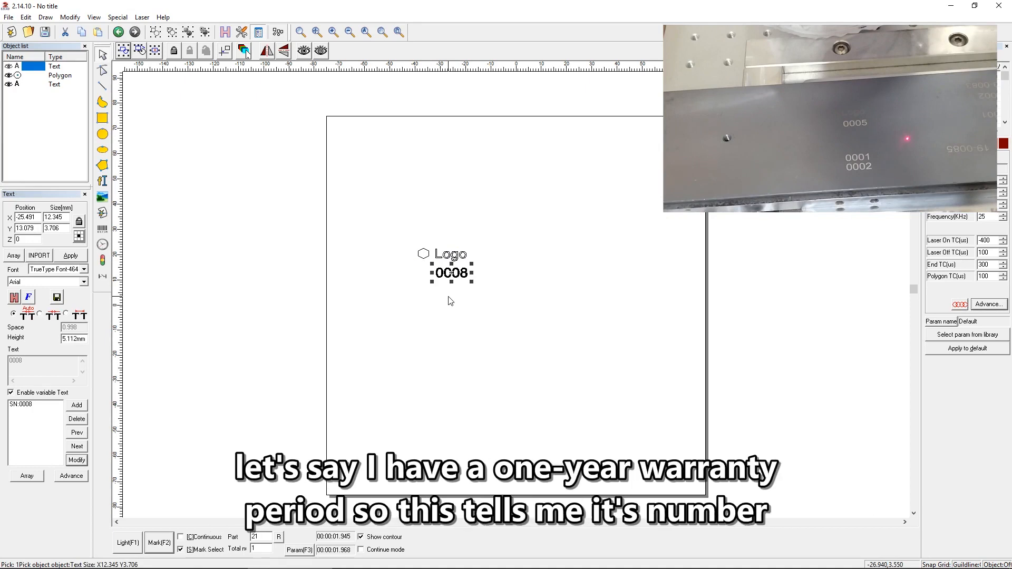
pyautogui.click(481, 270)
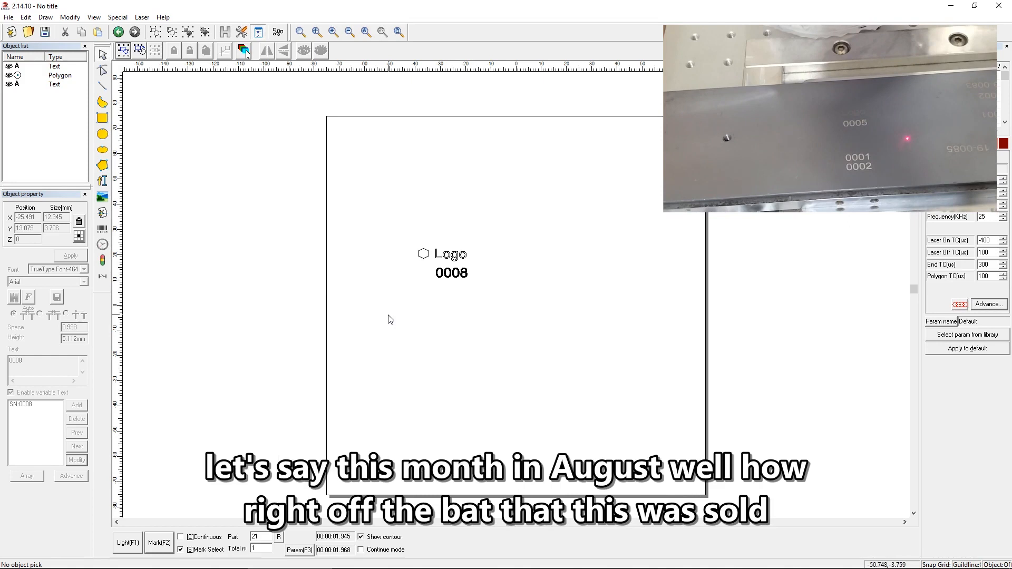
# Add a two-digit year date element (Year-19) to the variable serial number text and place it before the serial number.
pyautogui.click(451, 278)
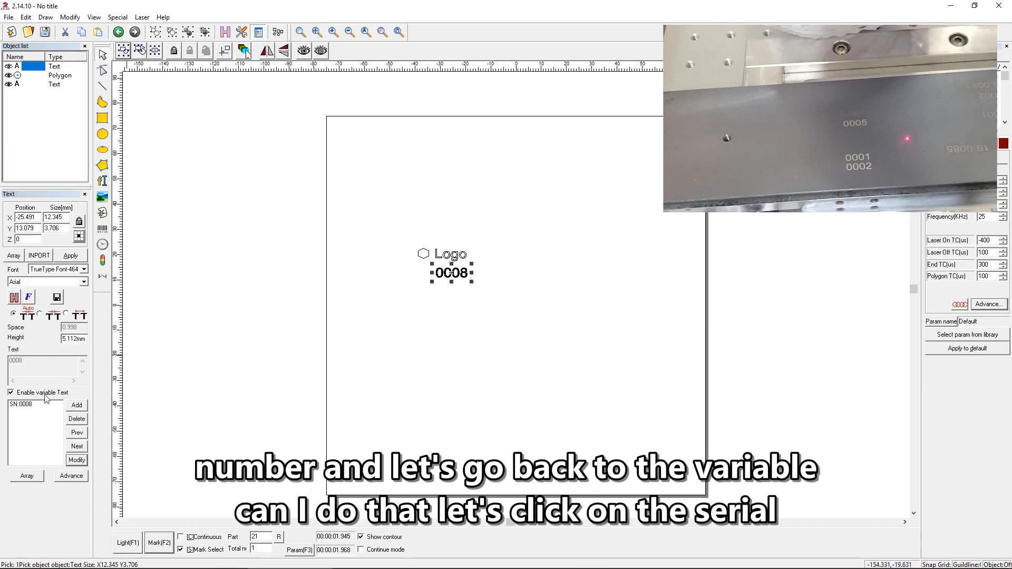
pyautogui.click(77, 406)
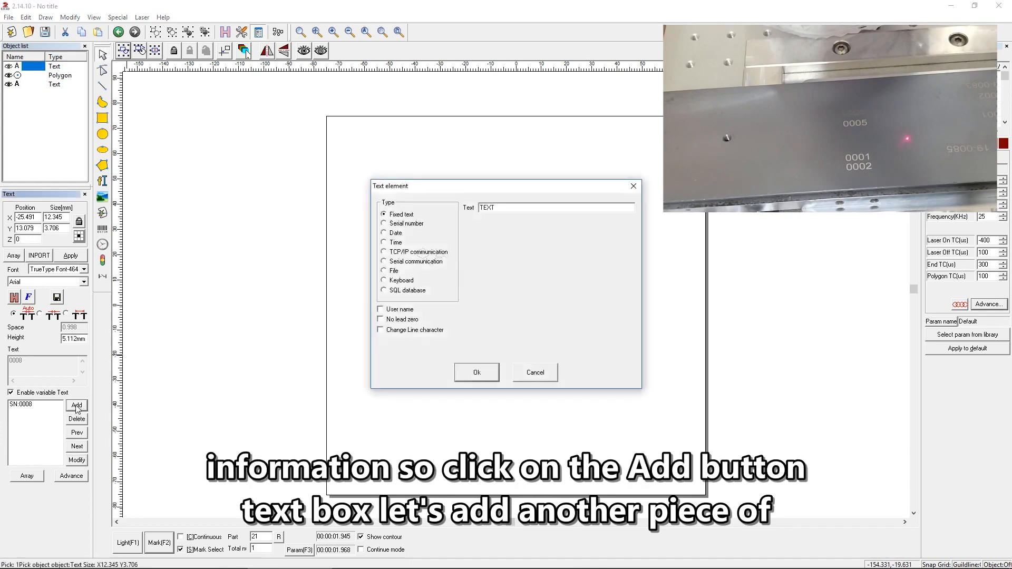
pyautogui.click(396, 234)
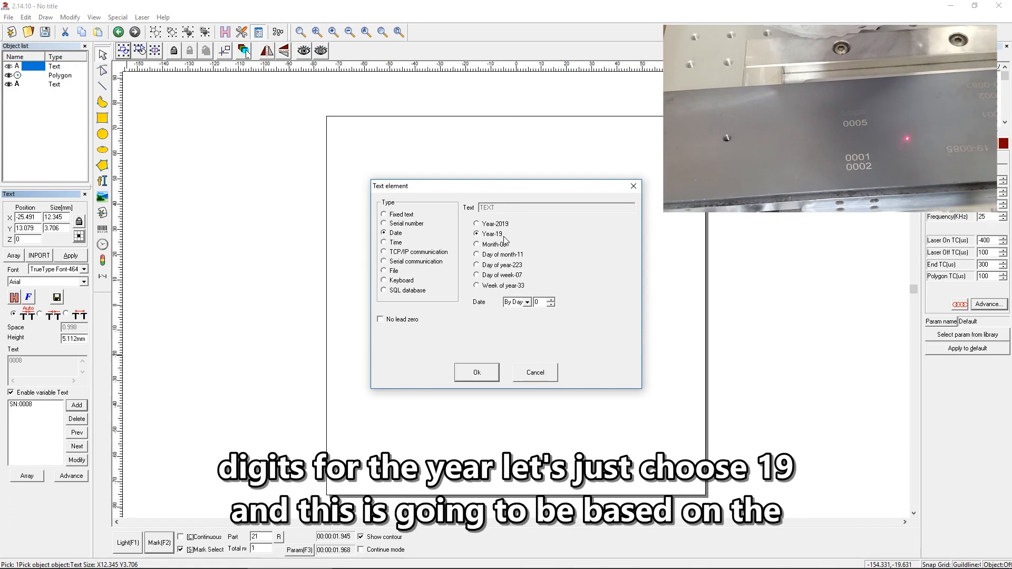
pyautogui.click(486, 373)
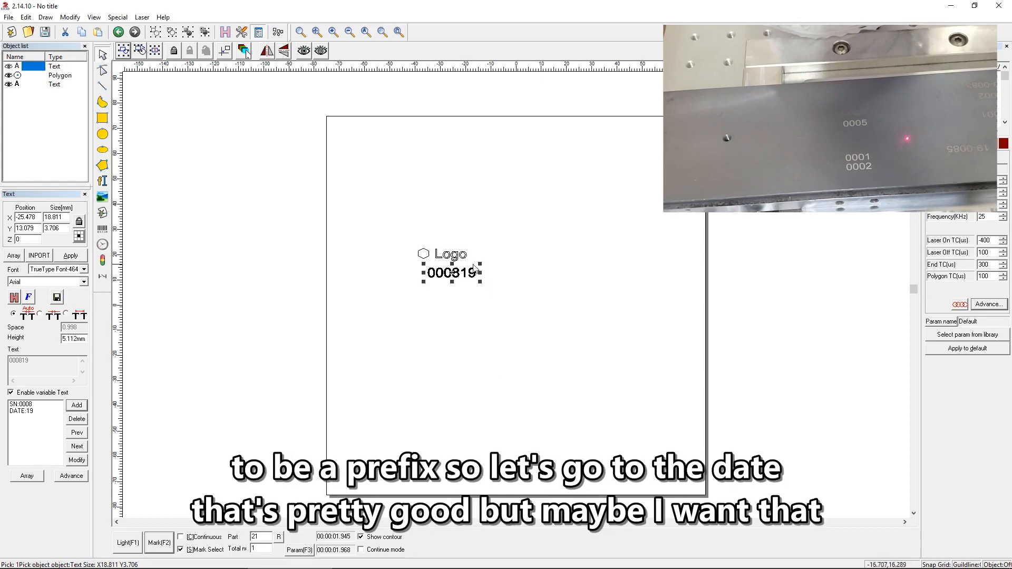
pyautogui.click(37, 412)
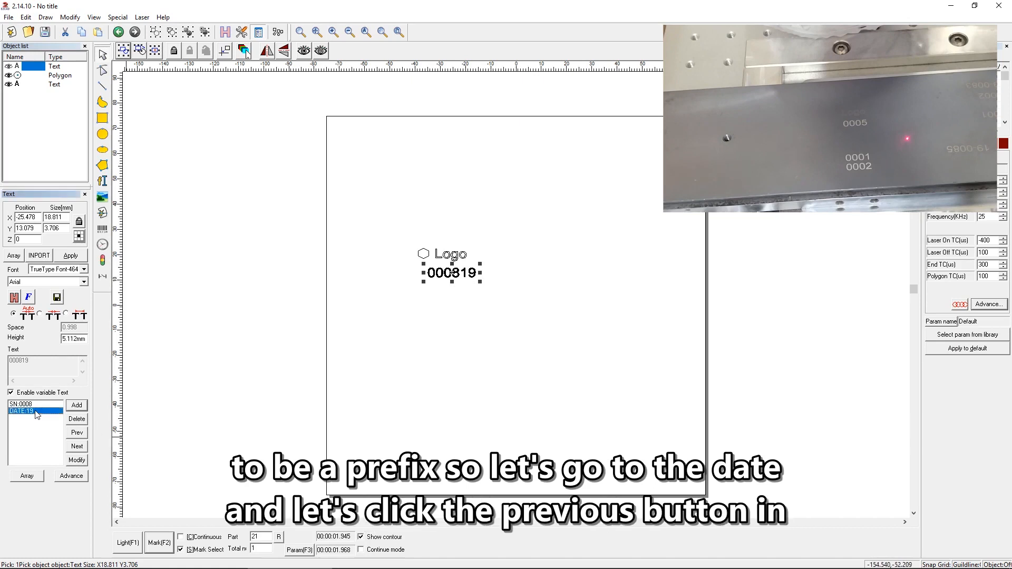
pyautogui.click(80, 434)
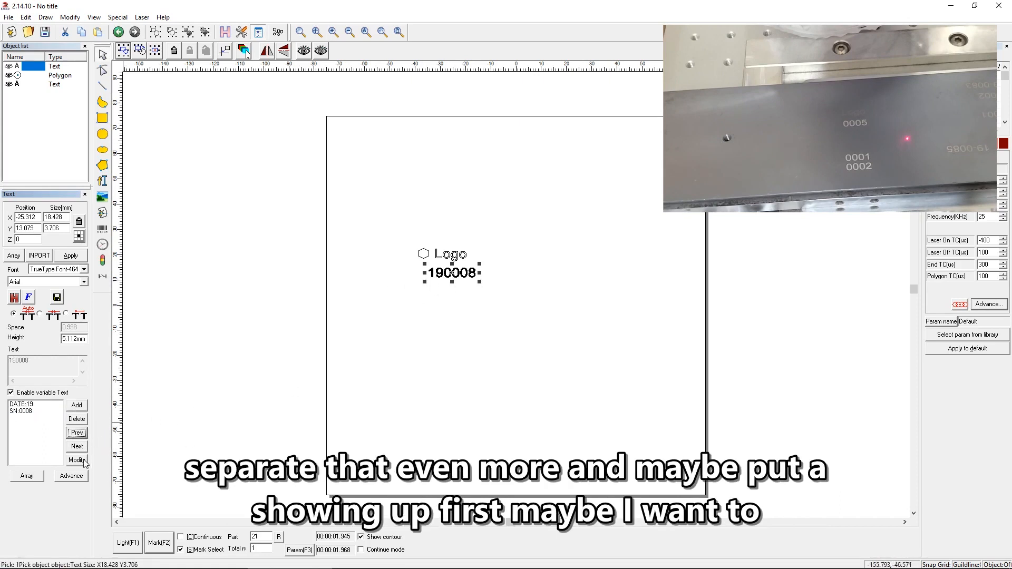
# Add a fixed text element containing a hyphen and place it between the year and the serial number.
pyautogui.click(82, 406)
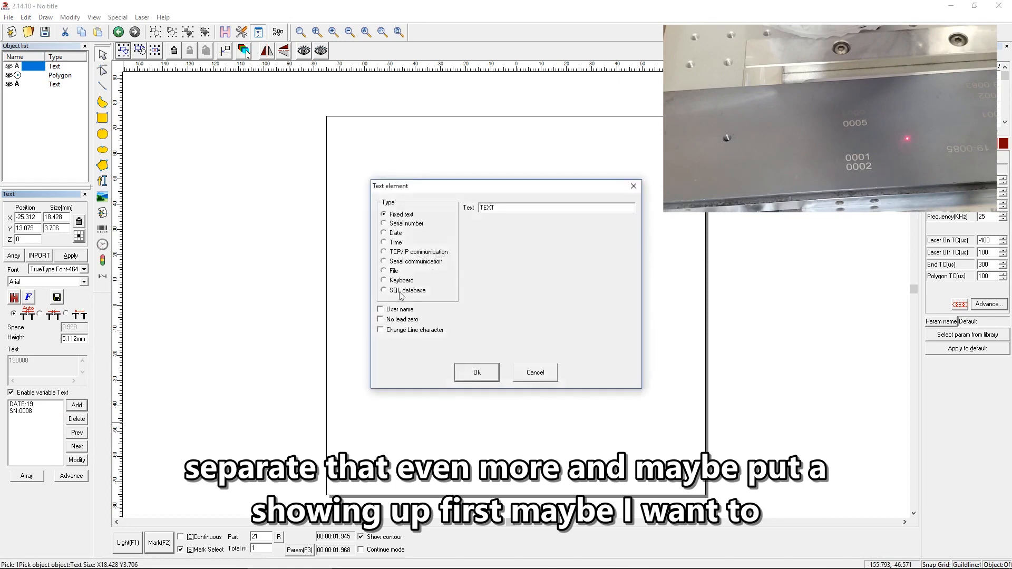
pyautogui.moveTo(463, 193); pyautogui.dragTo(581, 193)
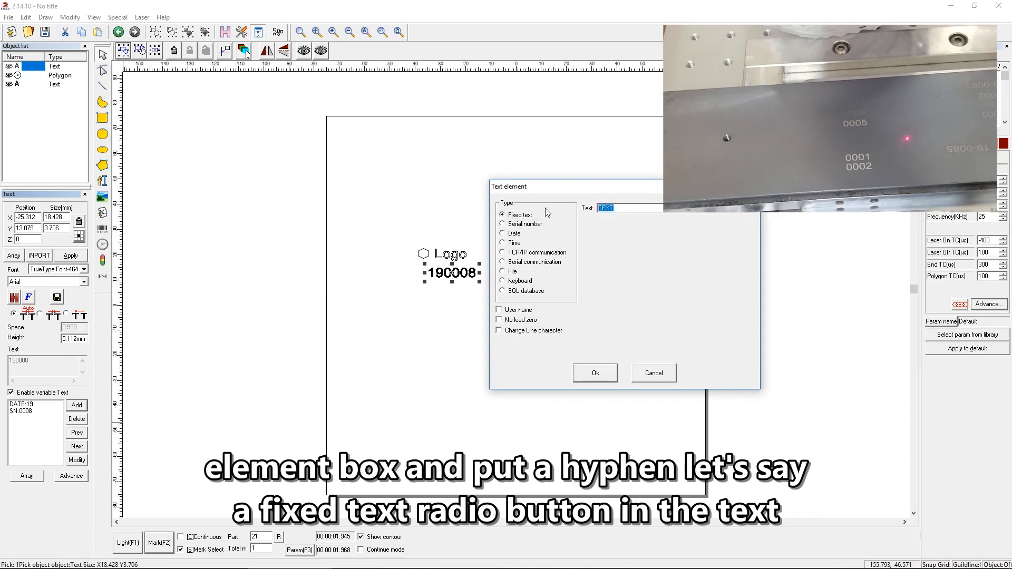
pyautogui.write('-')
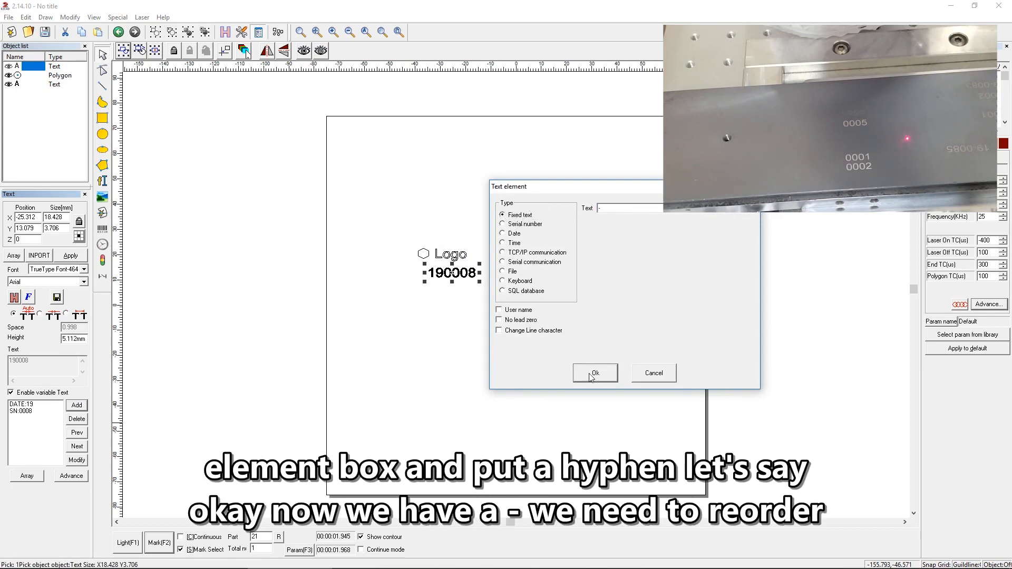
pyautogui.click(589, 373)
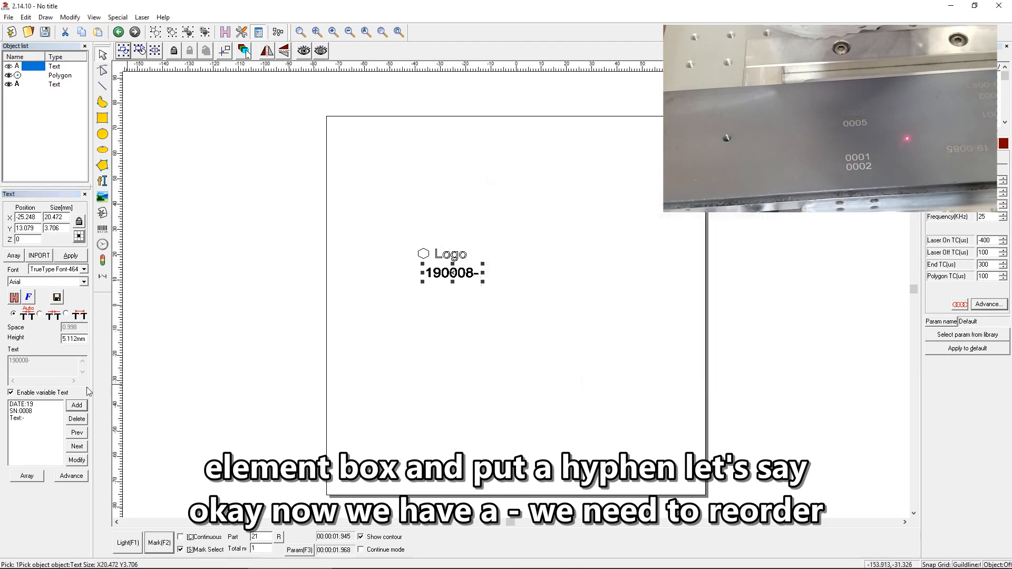
pyautogui.click(29, 419)
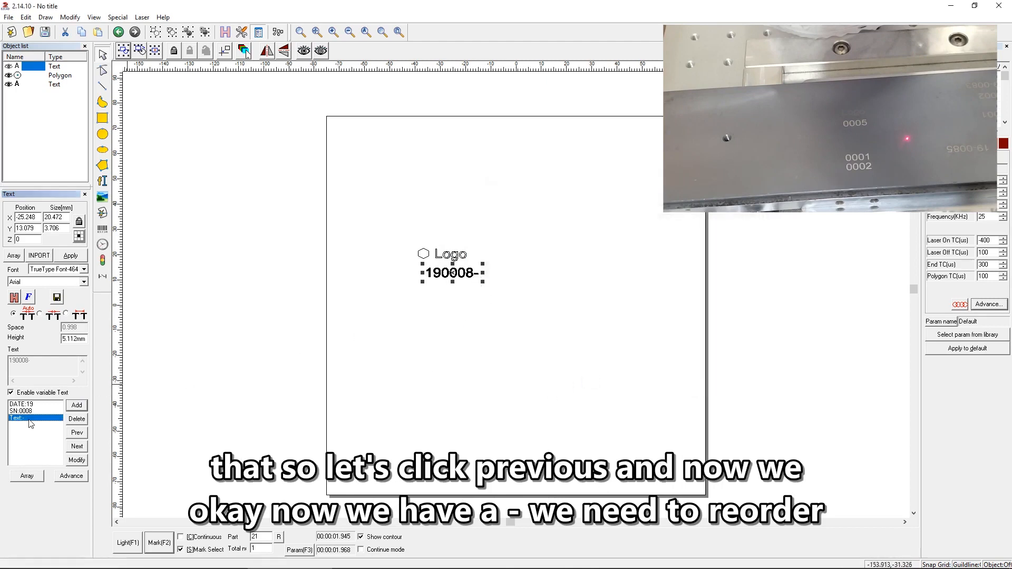
pyautogui.click(76, 433)
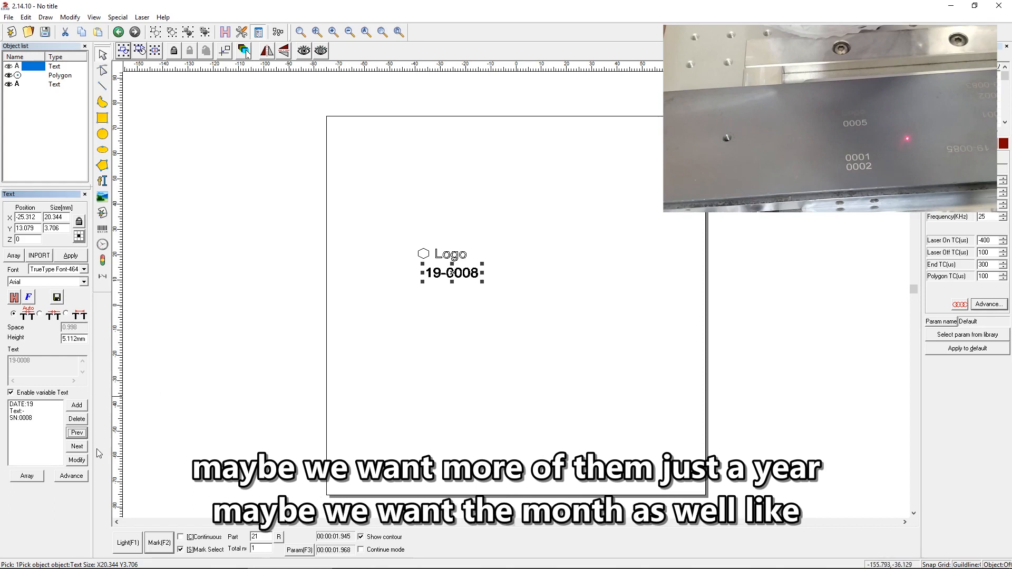
# Add a month date element (Month-08) to the variable text and place it between the year and the hyphen.
pyautogui.click(77, 405)
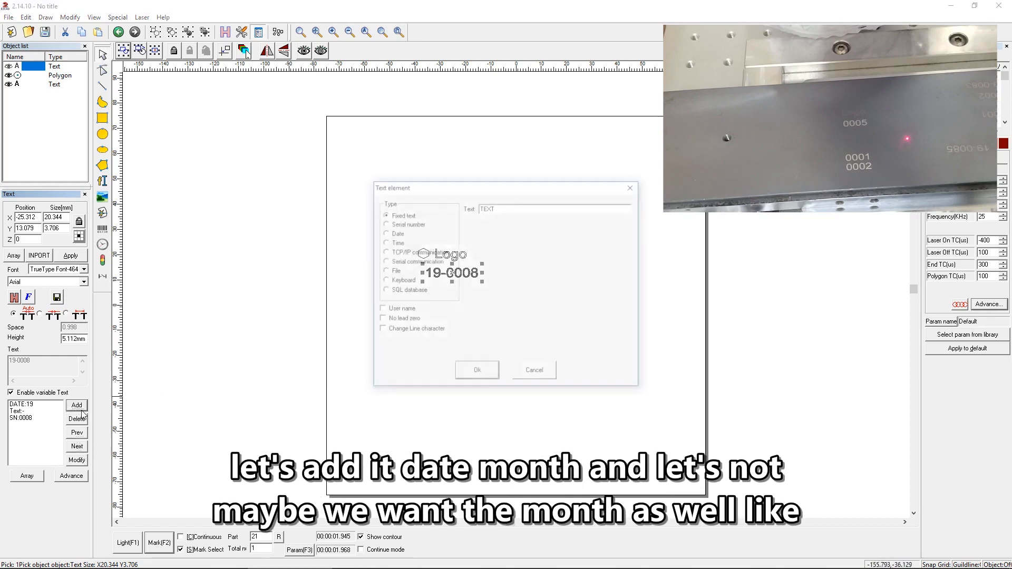
pyautogui.click(384, 233)
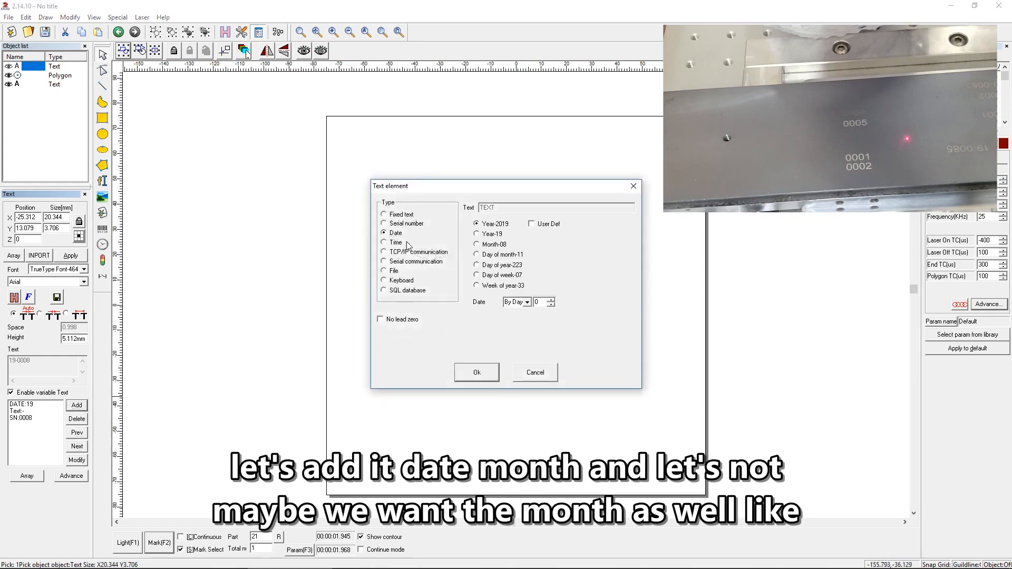
pyautogui.click(495, 245)
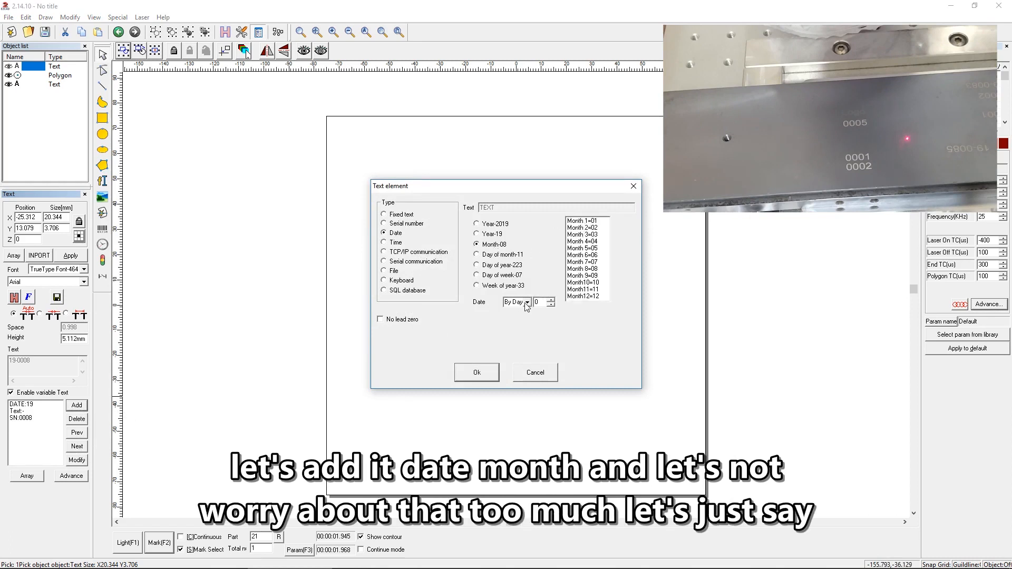
pyautogui.click(477, 372)
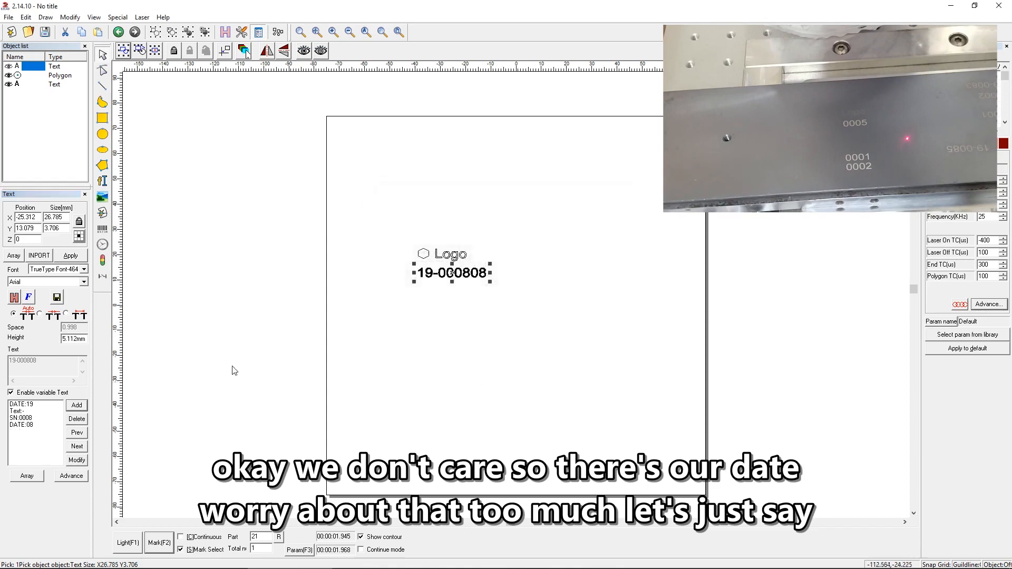
pyautogui.click(21, 425)
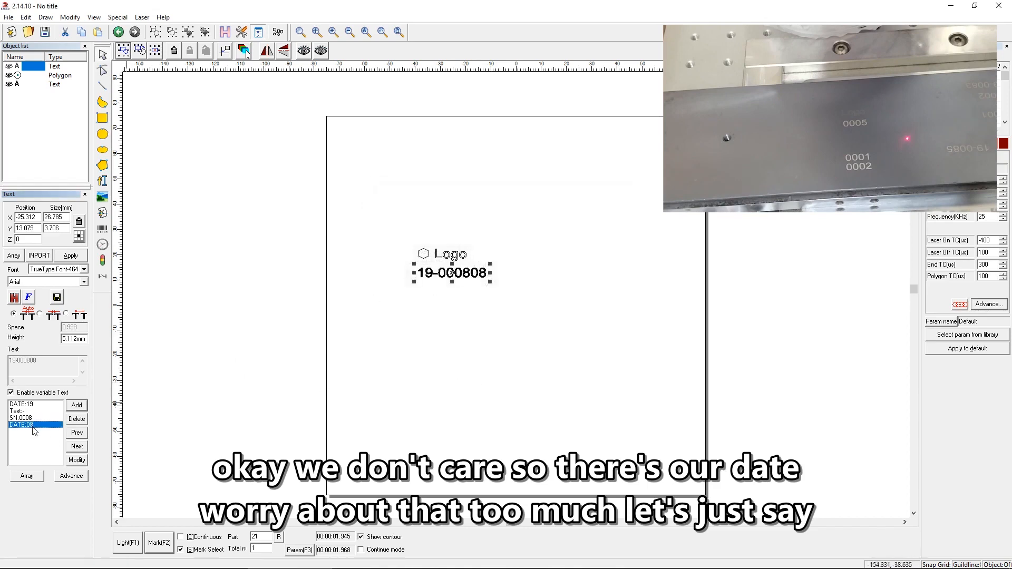
pyautogui.click(77, 433)
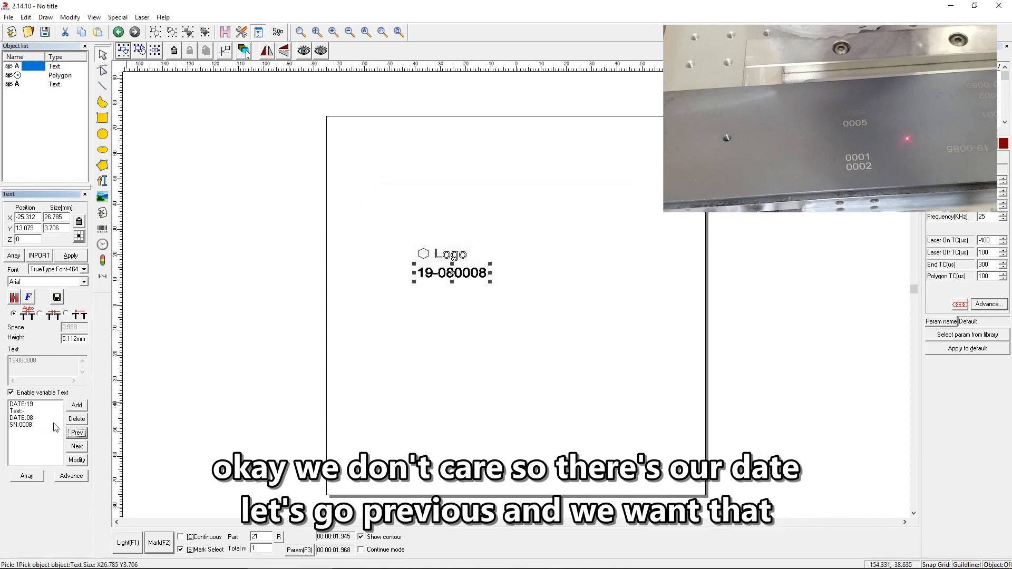
pyautogui.click(37, 418)
pyautogui.click(75, 435)
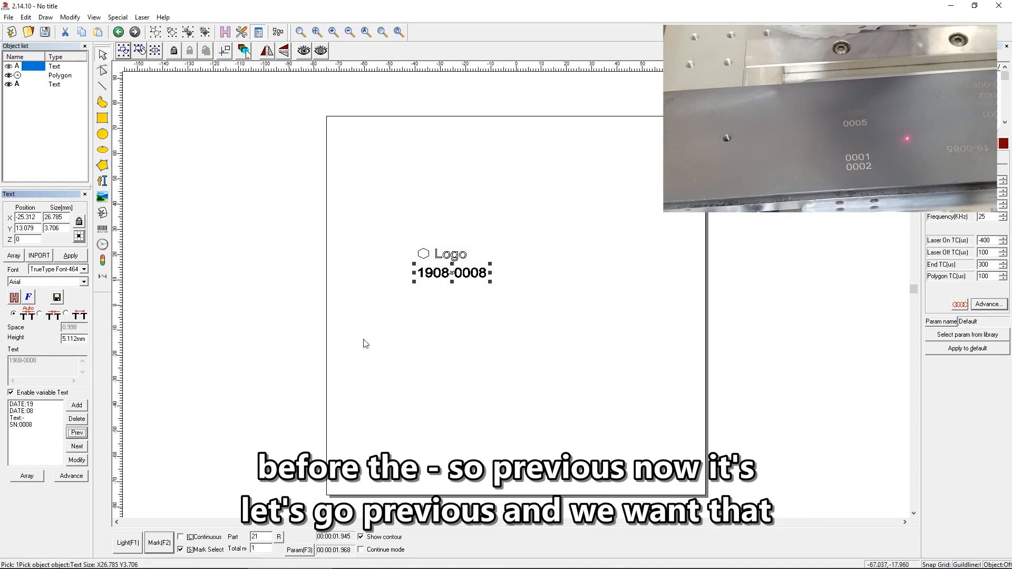
pyautogui.click(449, 296)
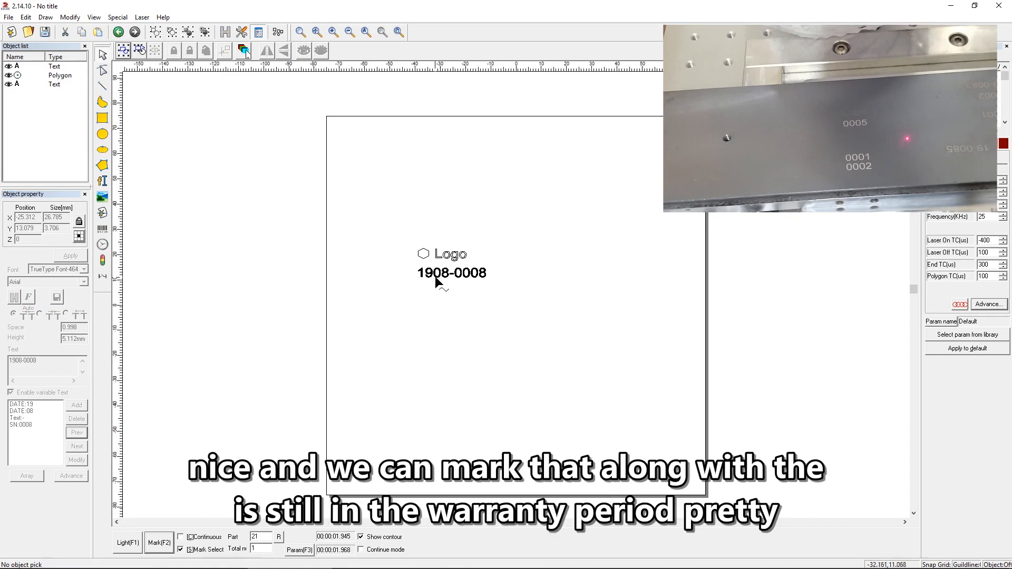
pyautogui.moveTo(505, 233); pyautogui.dragTo(371, 308)
pyautogui.click(377, 301)
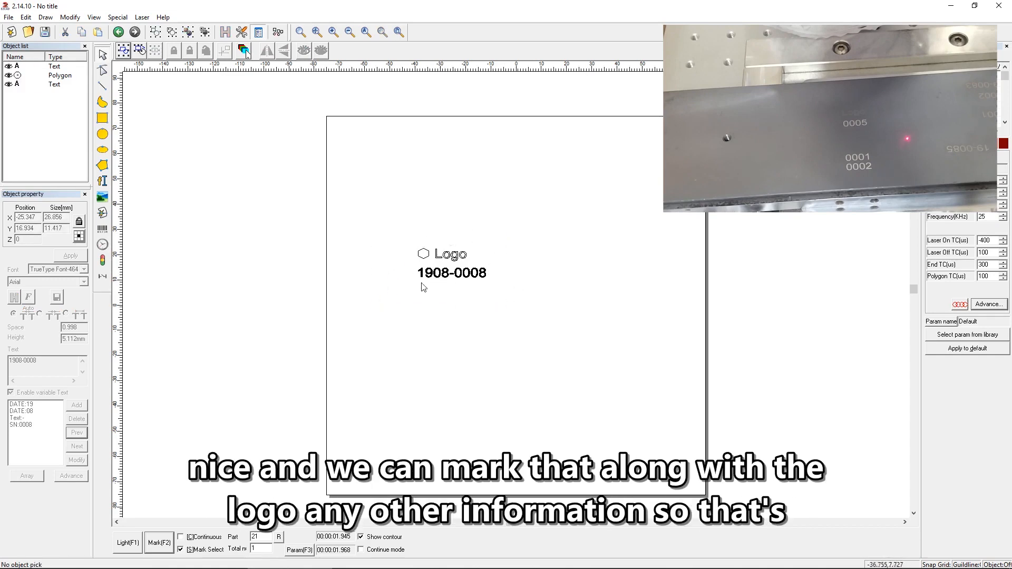
pyautogui.click(479, 278)
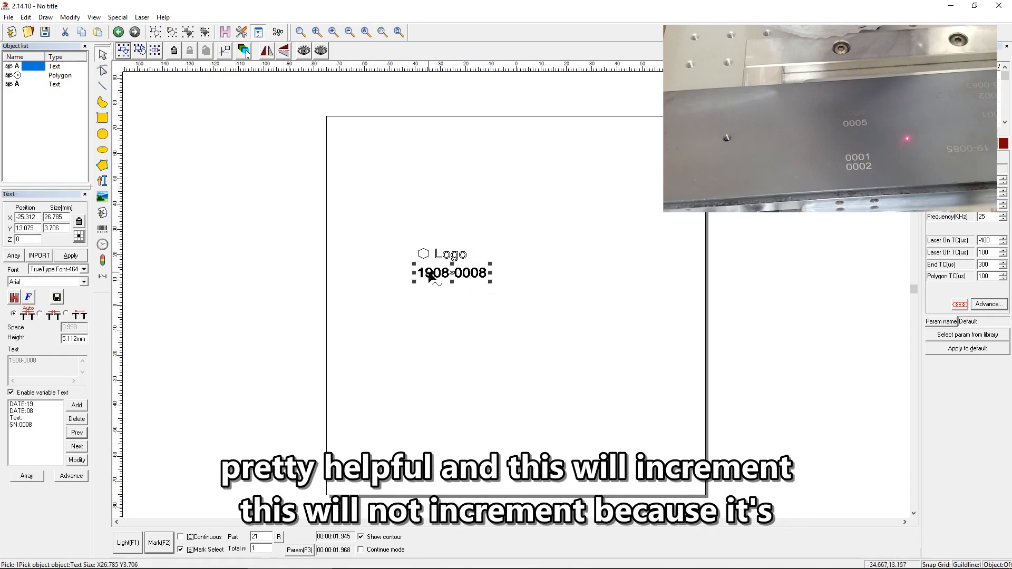
pyautogui.click(434, 300)
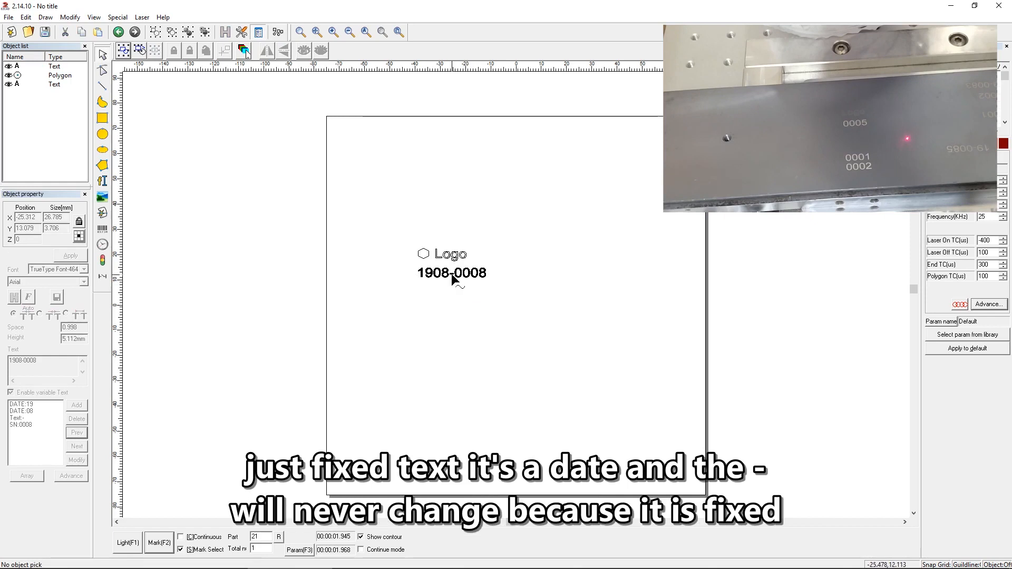
pyautogui.click(467, 280)
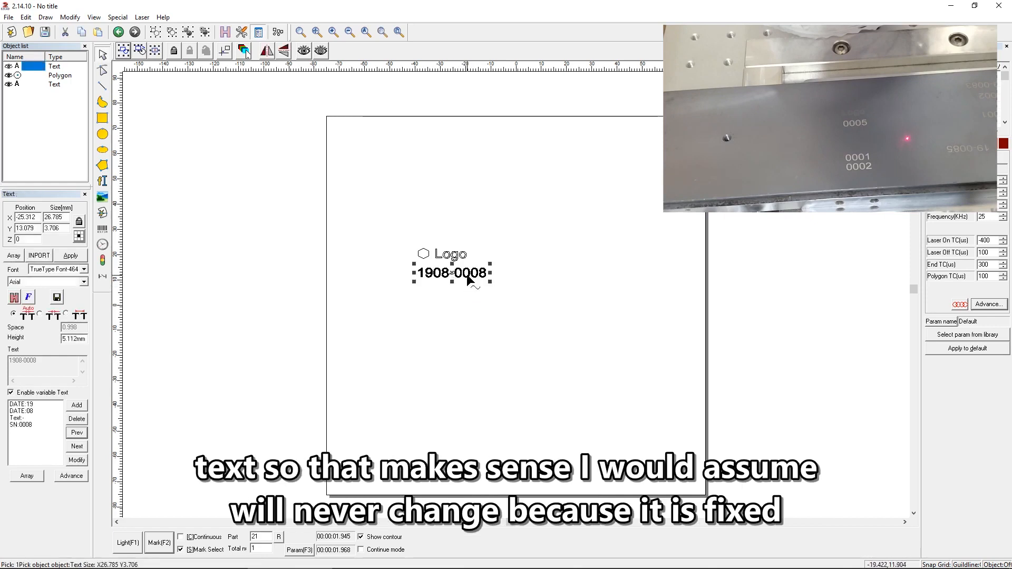
# Delete the hexagon and the Logo text, keeping only the date and serial number text.
pyautogui.click(464, 291)
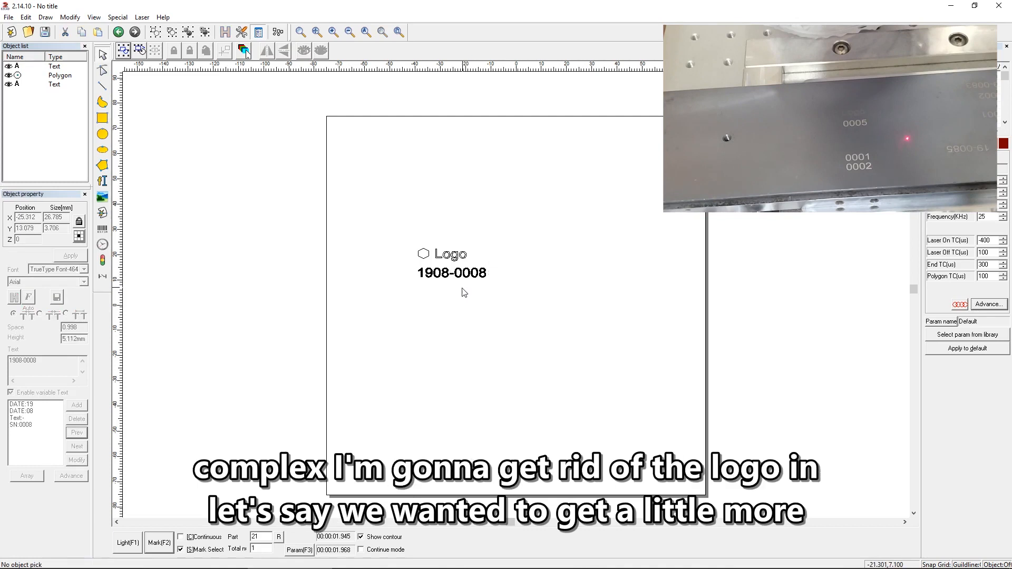
pyautogui.moveTo(481, 232); pyautogui.dragTo(412, 265)
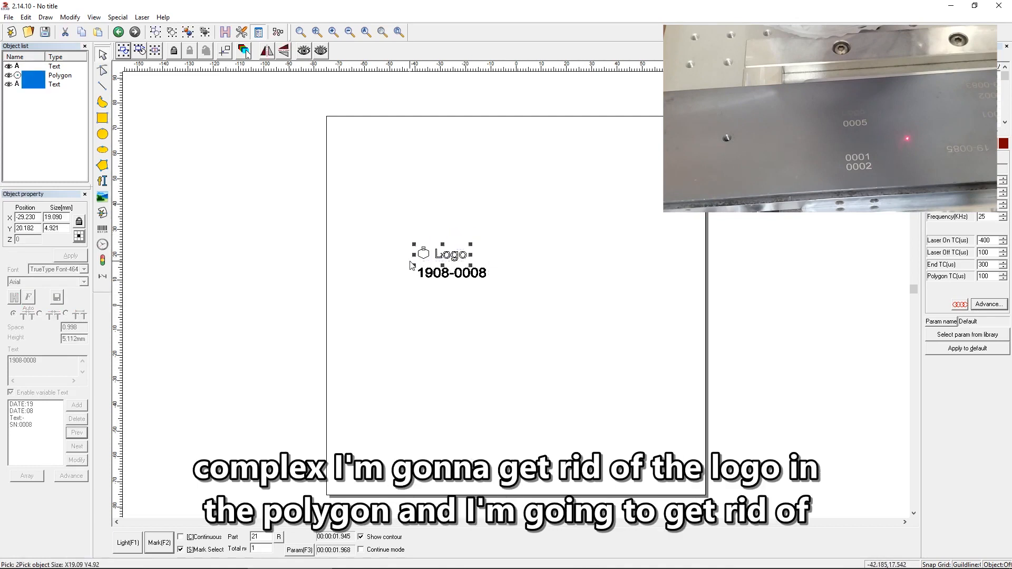
pyautogui.press('Delete')
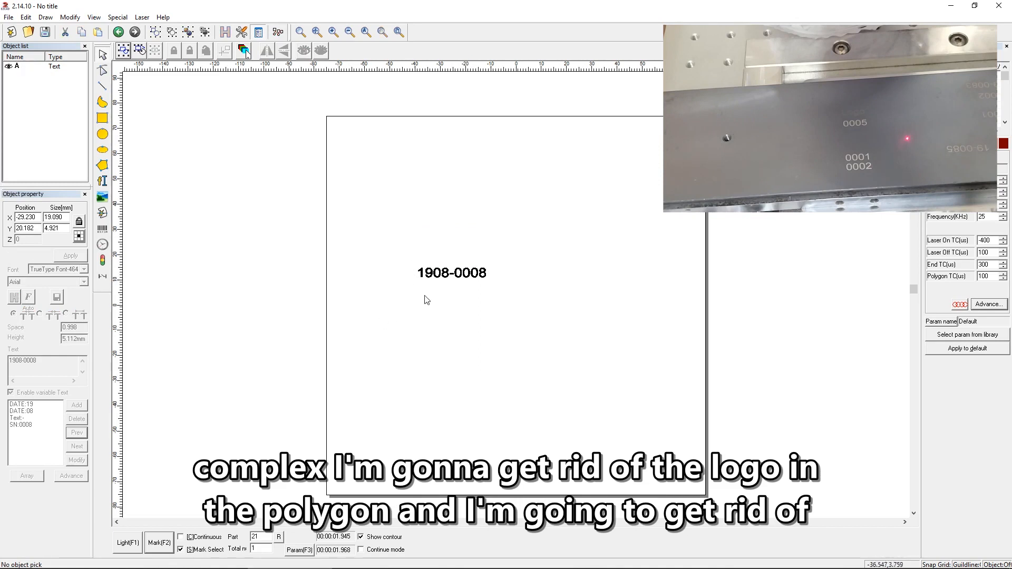
# Delete the year, month and hyphen elements from the variable text, keeping only the serial number element.
pyautogui.click(445, 275)
pyautogui.click(42, 406)
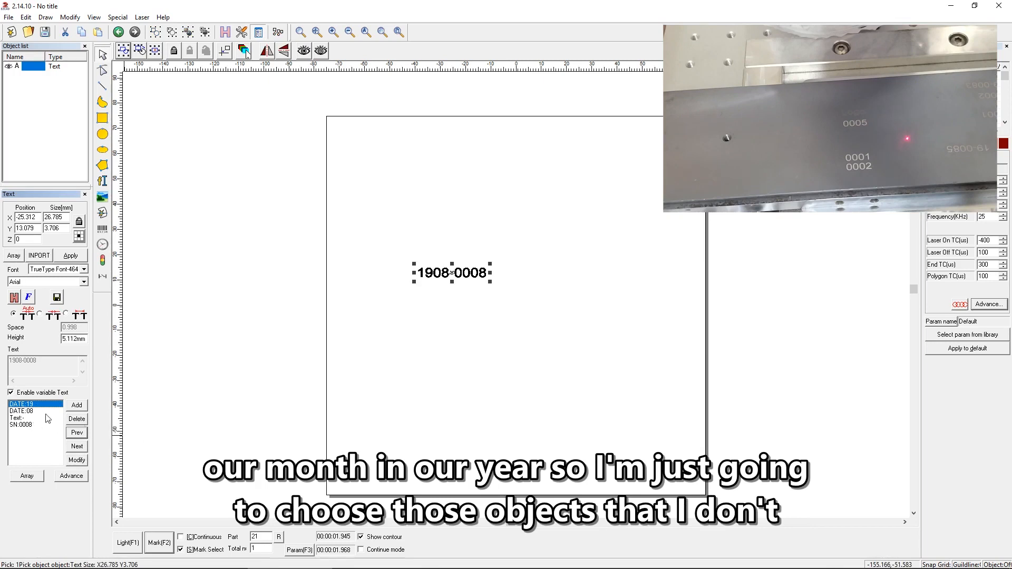
pyautogui.click(77, 419)
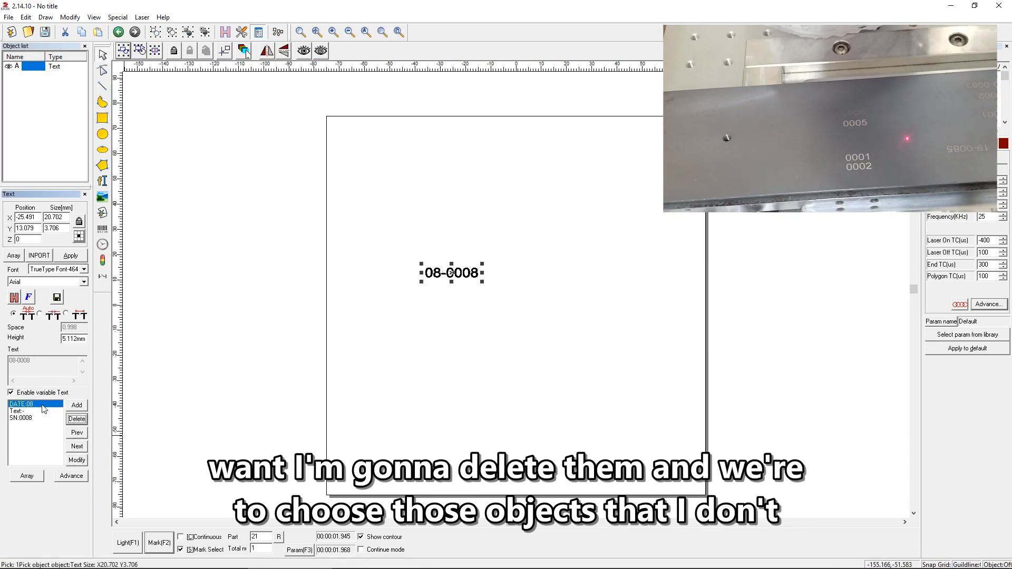
pyautogui.click(76, 419)
pyautogui.click(44, 404)
pyautogui.click(77, 420)
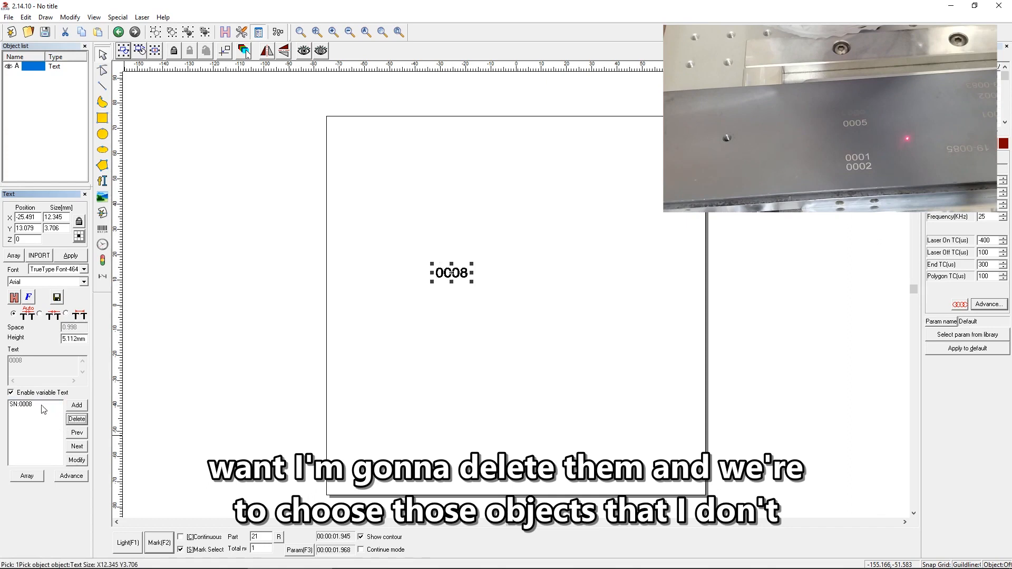
# Array the serial number text with 3 copies in X at 10 mm spacing and a single row in Y.
pyautogui.click(42, 405)
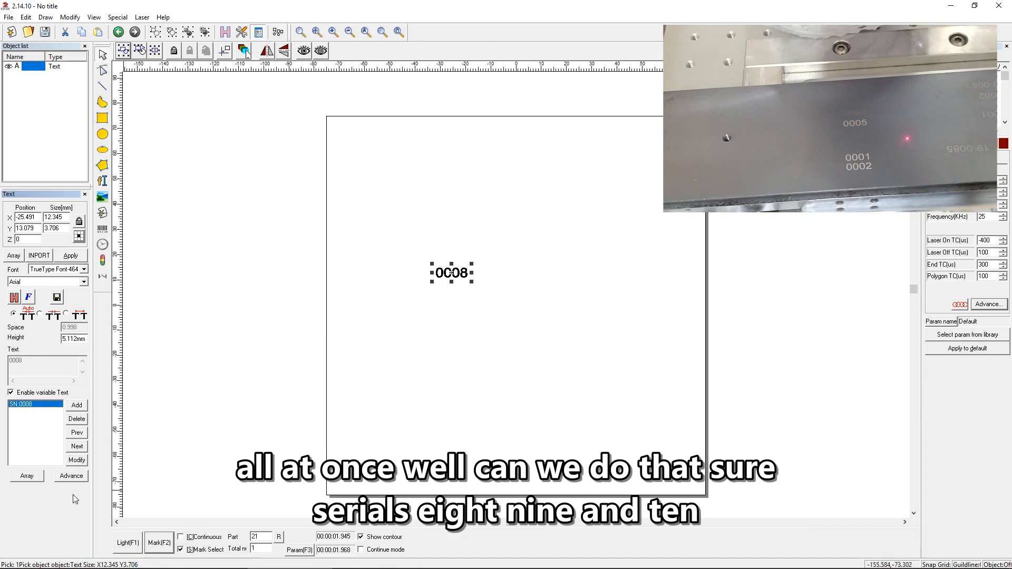
pyautogui.click(30, 479)
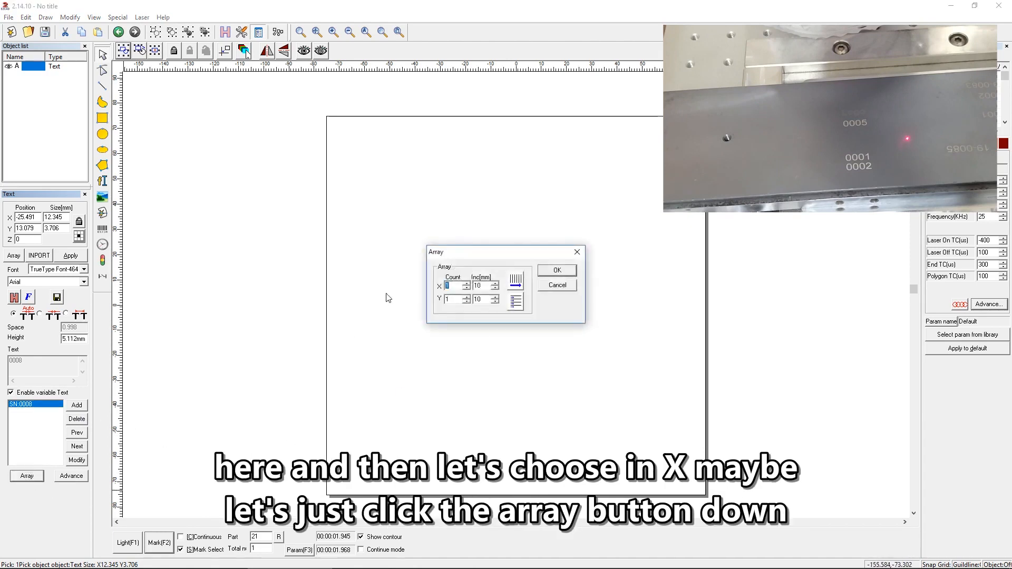
pyautogui.moveTo(456, 255); pyautogui.dragTo(584, 256)
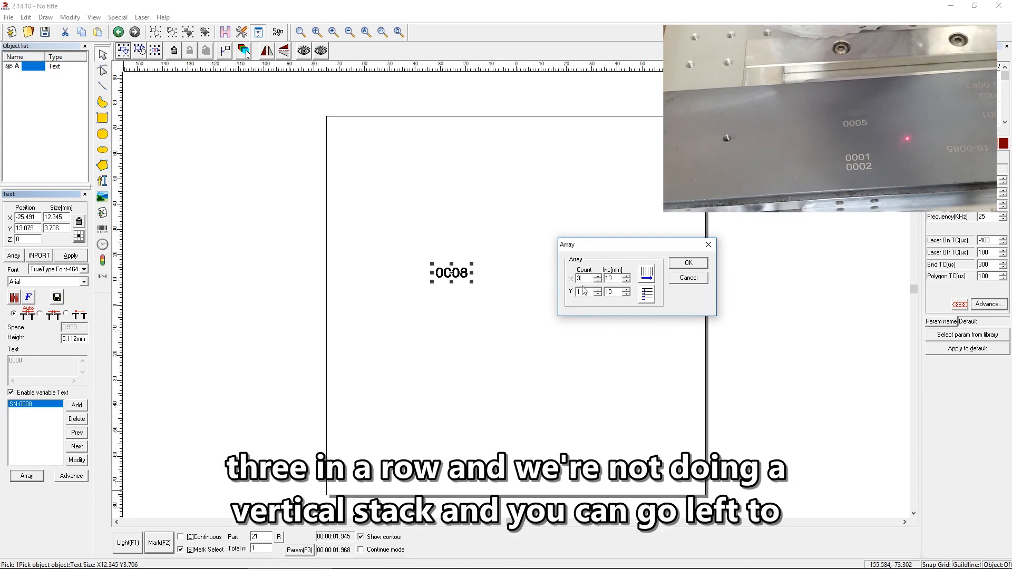
pyautogui.click(648, 272)
pyautogui.click(648, 278)
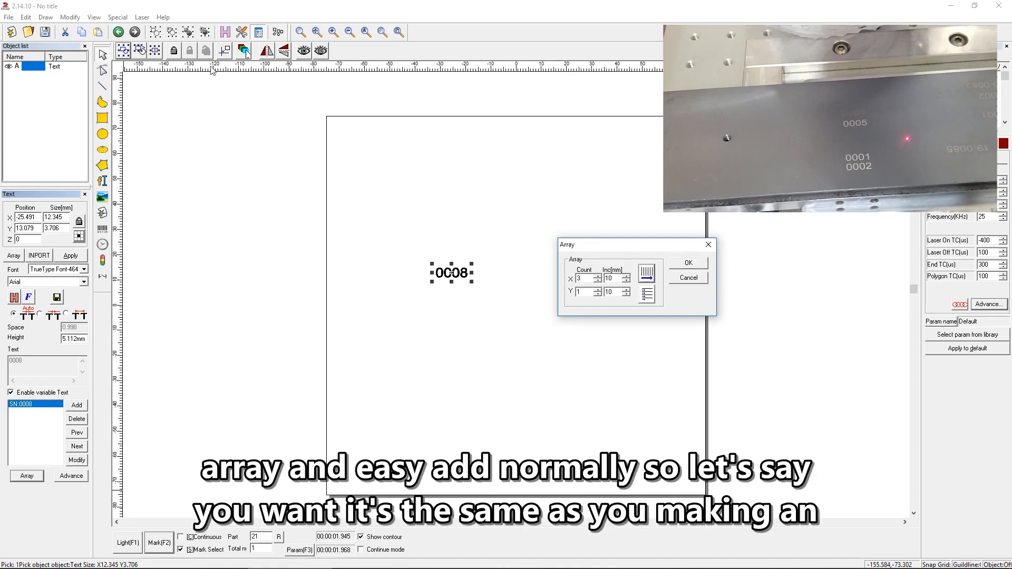
pyautogui.click(698, 266)
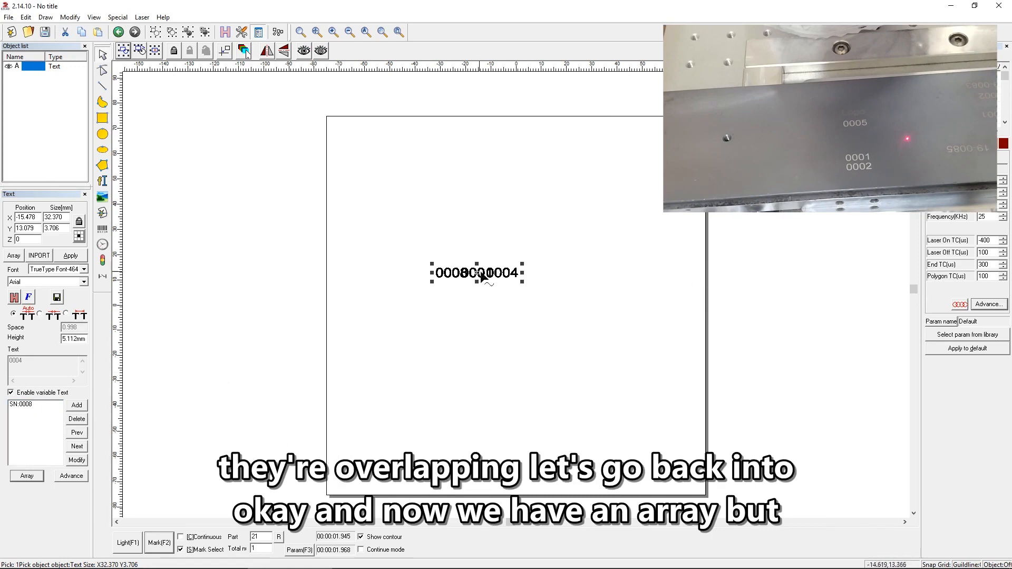
# Set the X spacing of the serial number array to 35 mm.
pyautogui.click(24, 472)
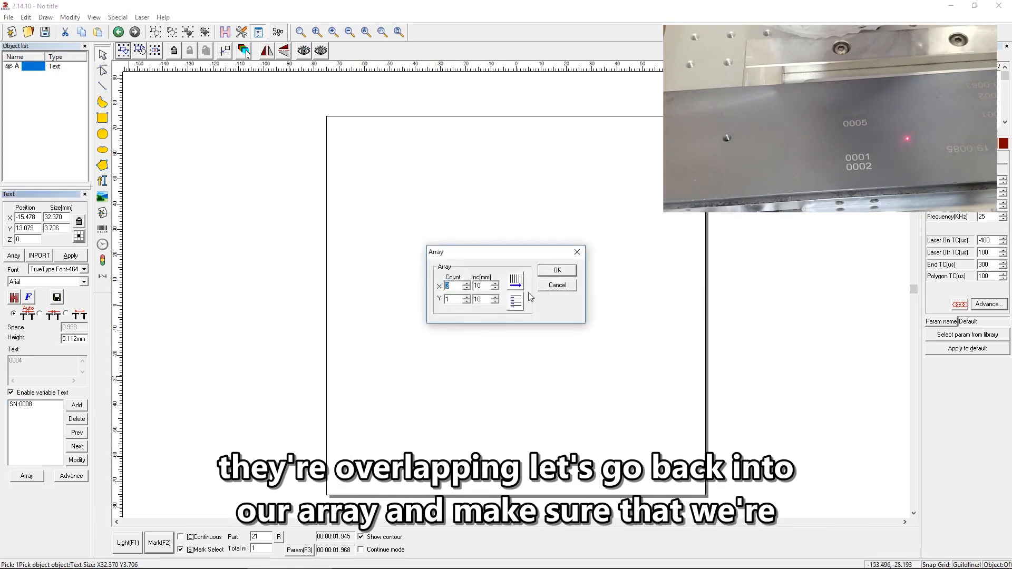
pyautogui.moveTo(484, 286); pyautogui.dragTo(423, 291)
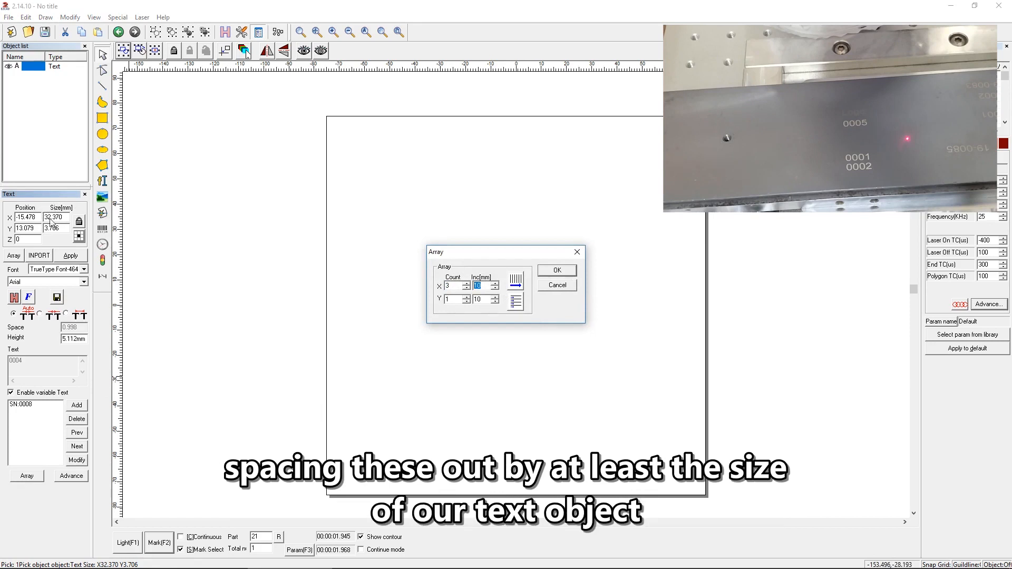
pyautogui.moveTo(452, 246); pyautogui.dragTo(617, 250)
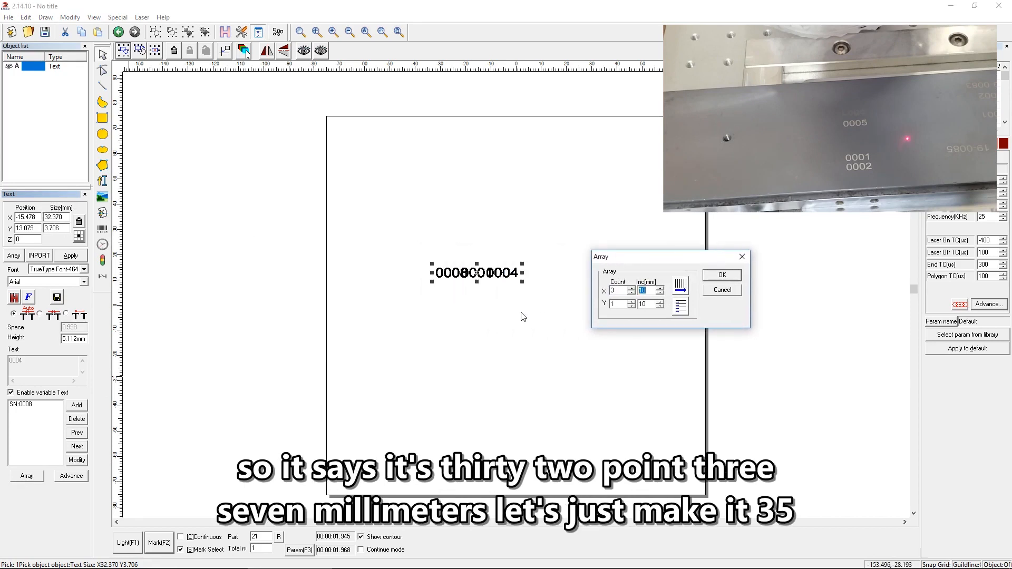
pyautogui.write('35')
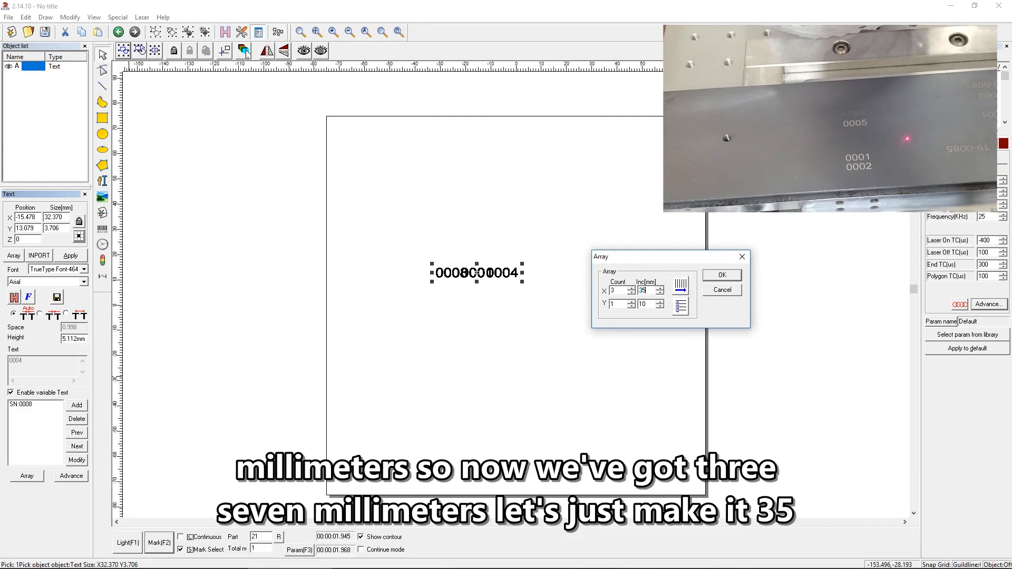
pyautogui.press('Return')
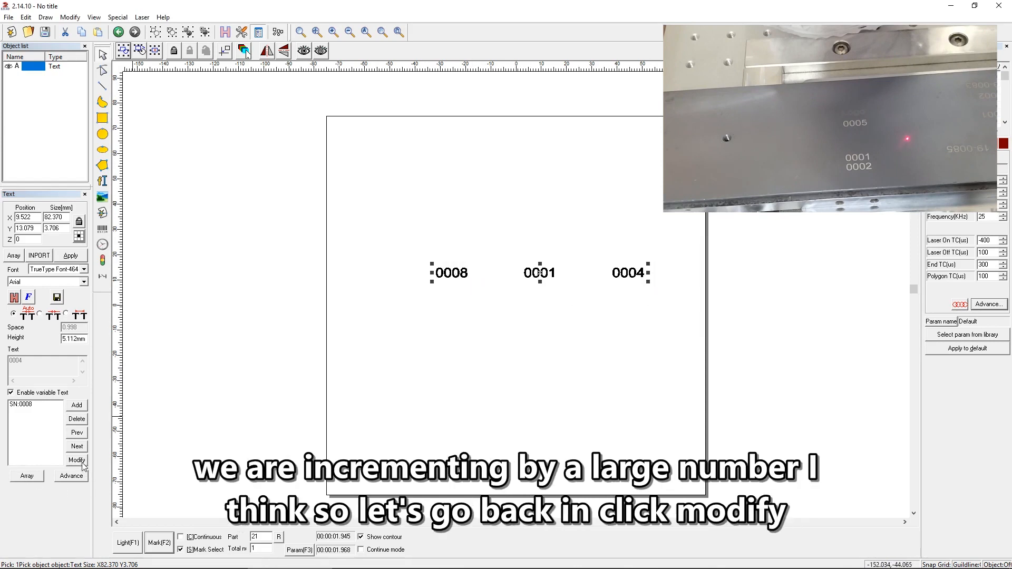
# Set the serial number element's increment to 1.
pyautogui.click(29, 405)
pyautogui.click(76, 460)
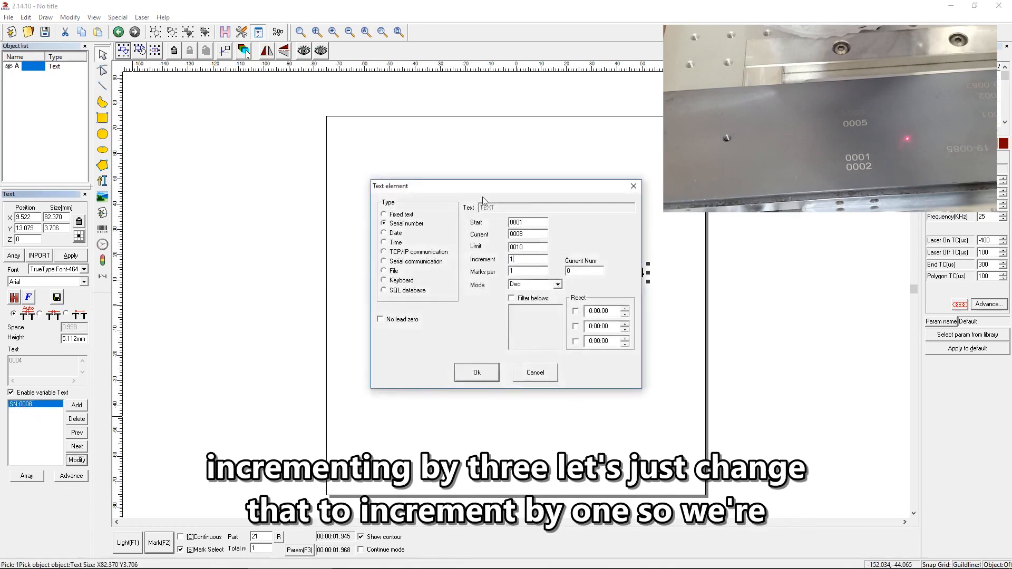
pyautogui.moveTo(485, 186); pyautogui.dragTo(305, 198)
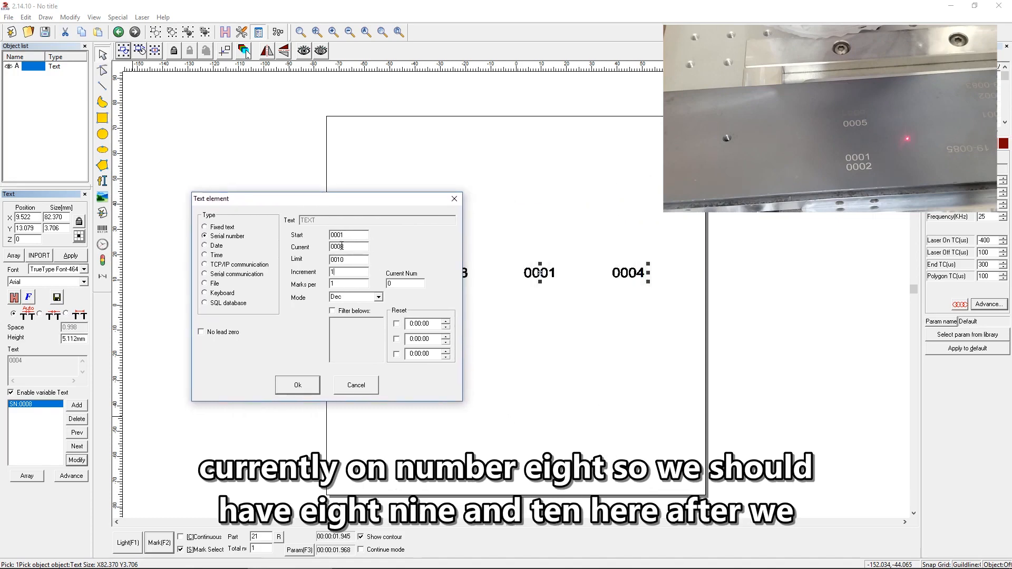
pyautogui.click(297, 385)
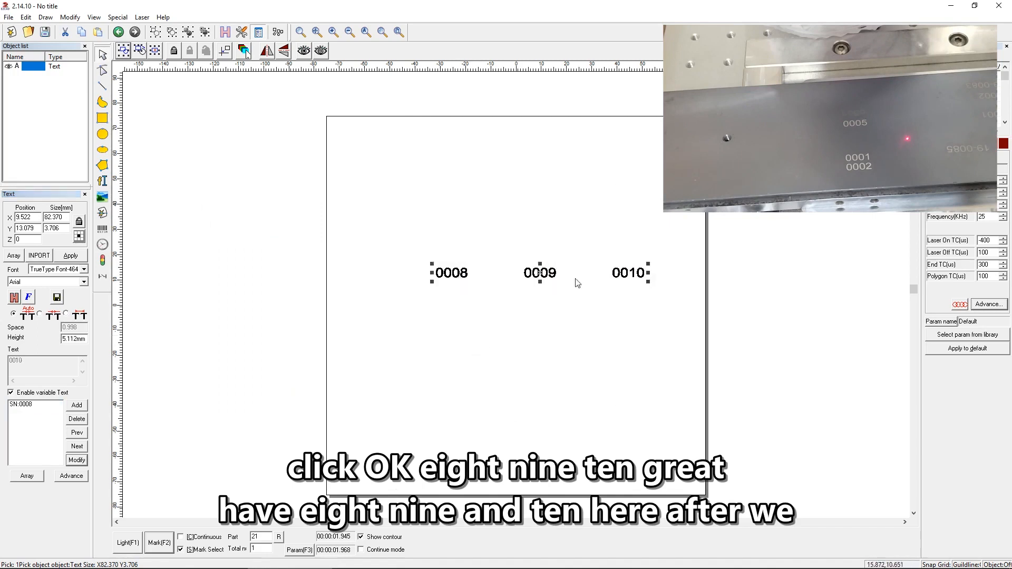
# Set the serial number element's increment to 2.
pyautogui.click(46, 407)
pyautogui.click(79, 462)
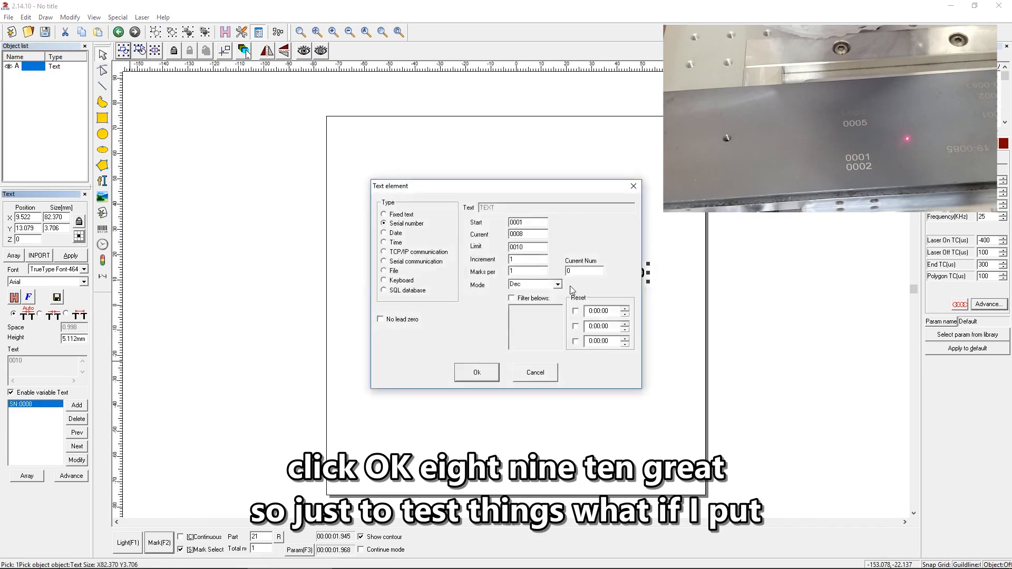
pyautogui.moveTo(525, 261); pyautogui.dragTo(483, 259)
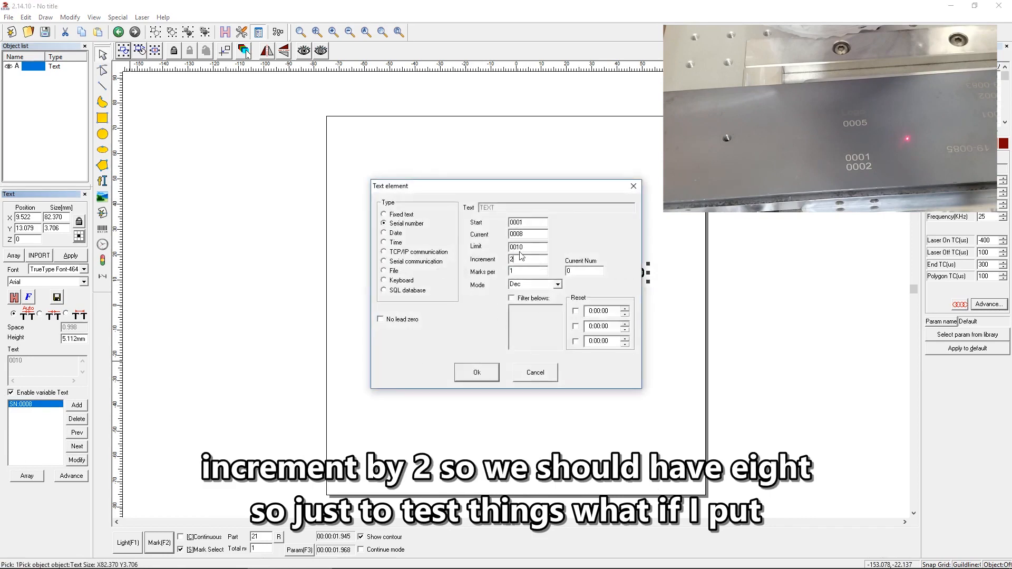
pyautogui.click(488, 374)
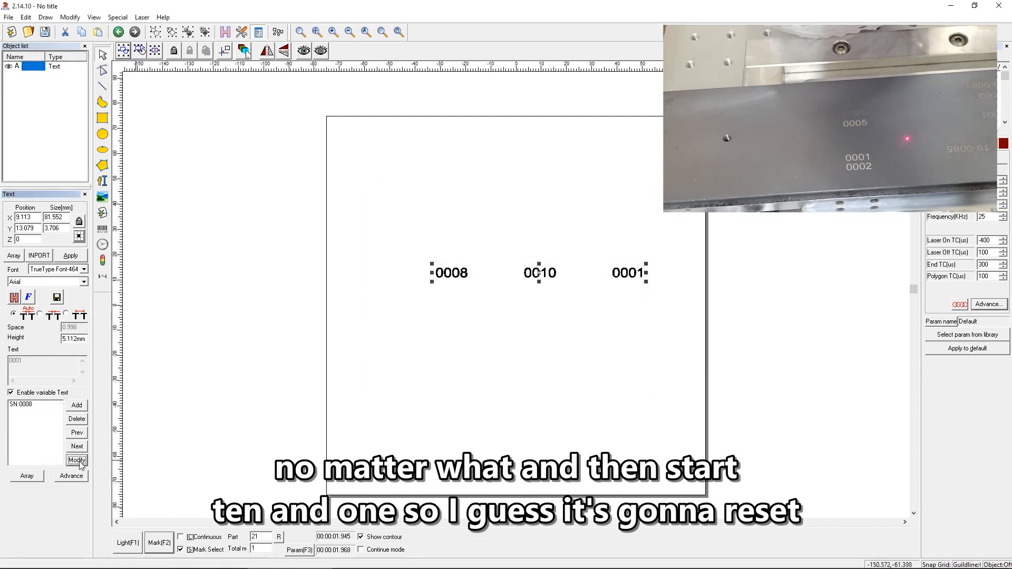
# Set the serial number element's increment to 5.
pyautogui.click(26, 404)
pyautogui.click(77, 460)
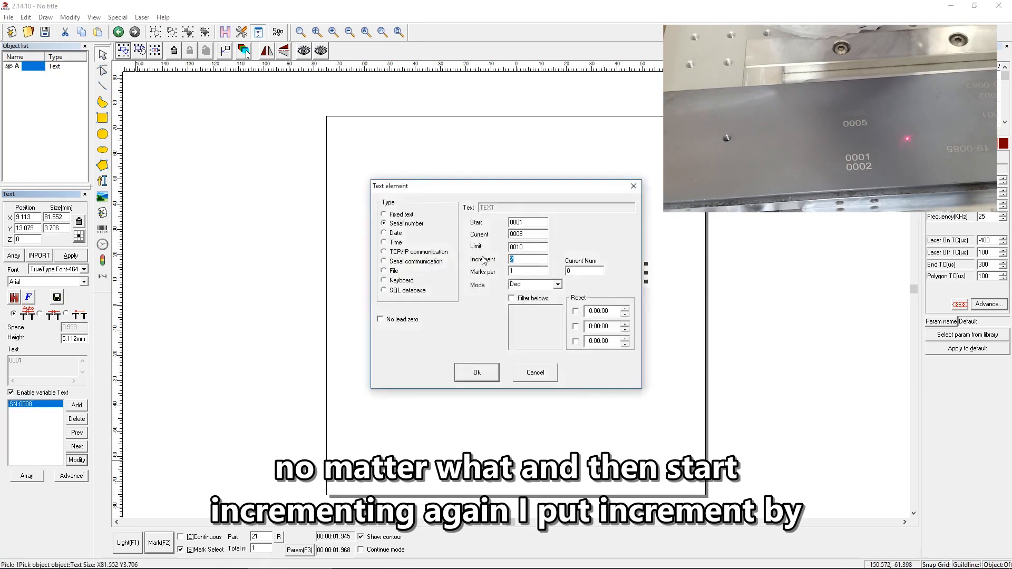
pyautogui.click(476, 372)
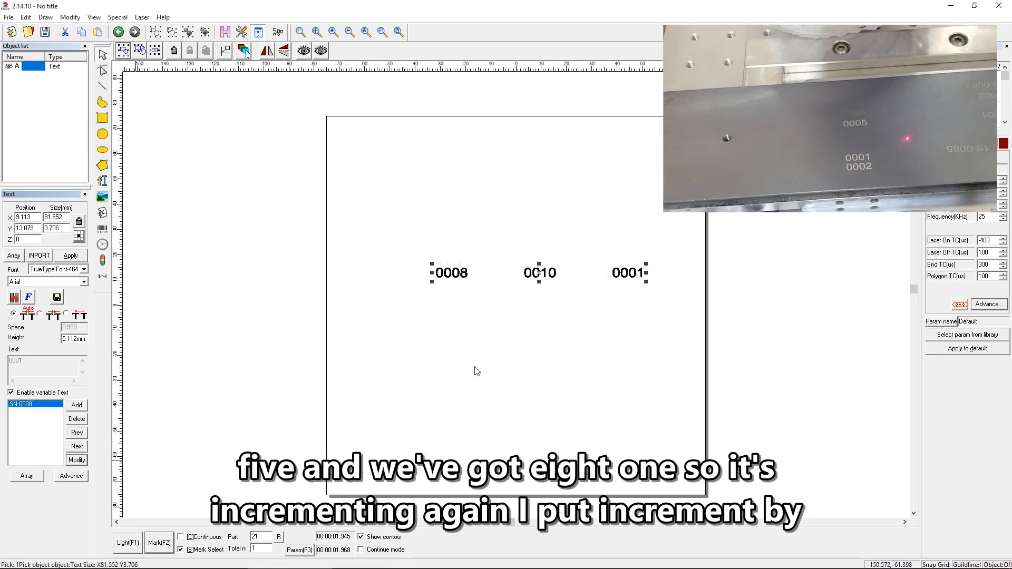
pyautogui.click(40, 472)
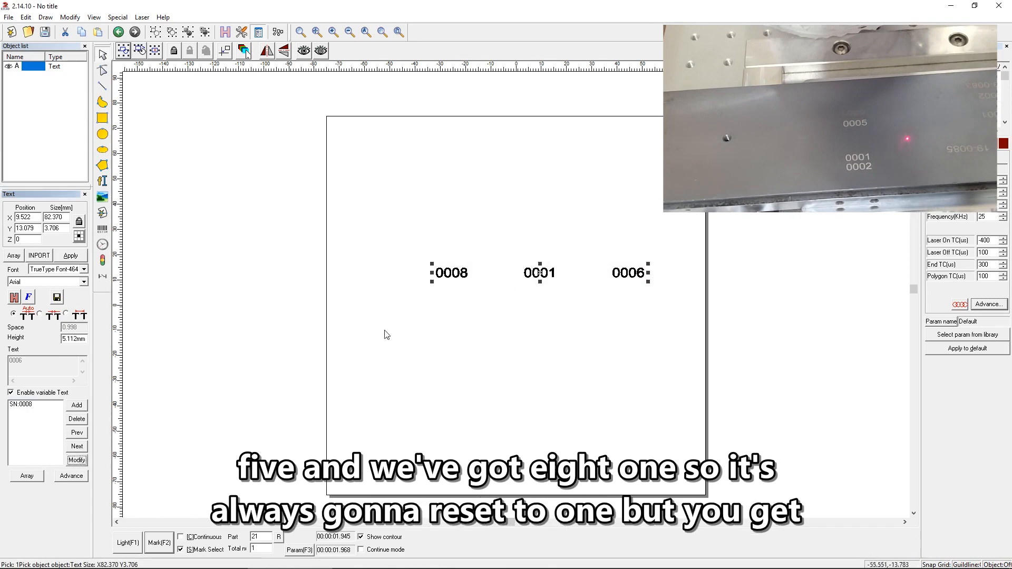
# Add a second row to the serial number array with a Y count of 2 and Y spacing of 5 mm.
pyautogui.click(33, 478)
pyautogui.press('Tab')
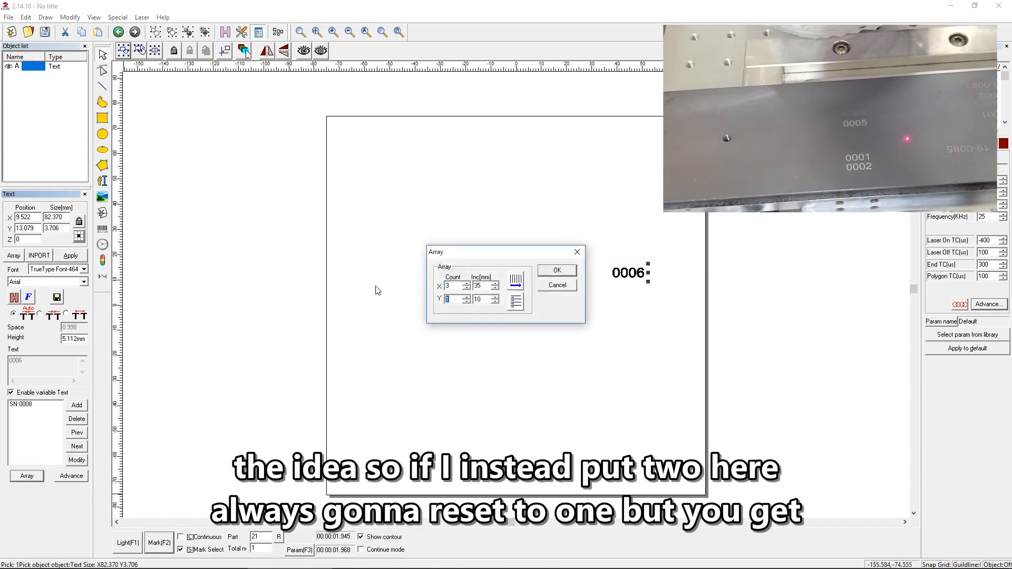
pyautogui.write('2')
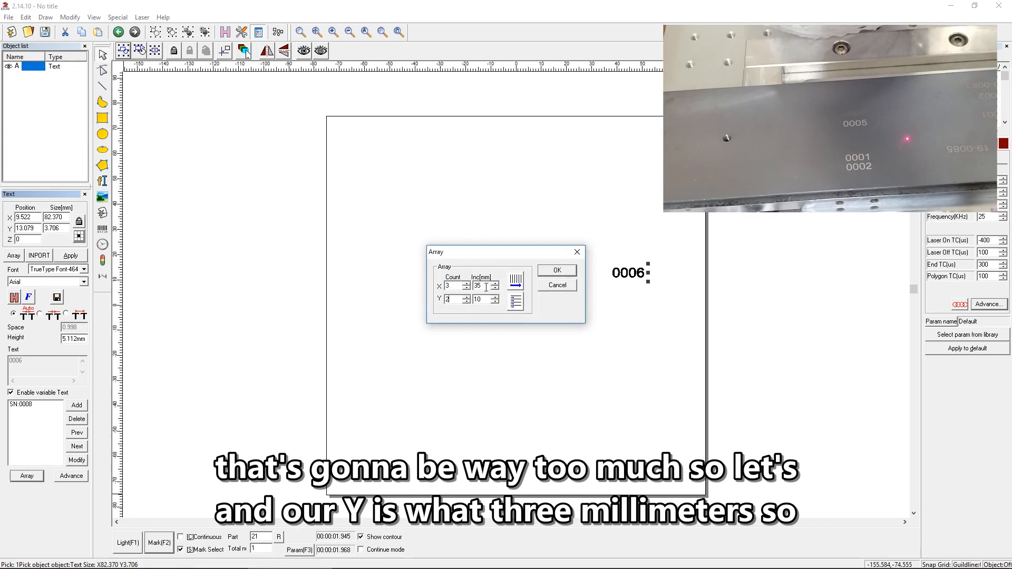
pyautogui.press('Tab')
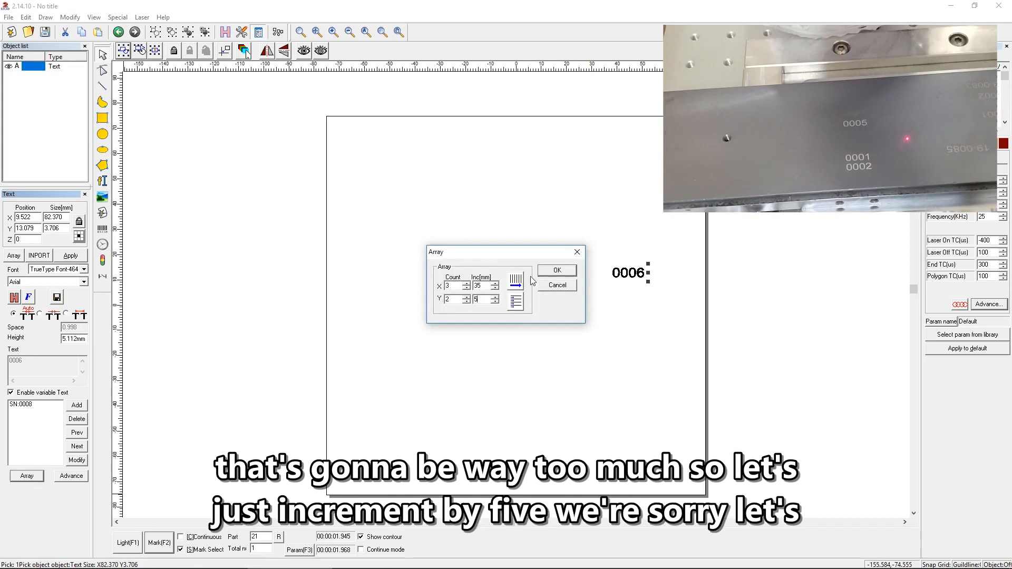
pyautogui.click(557, 271)
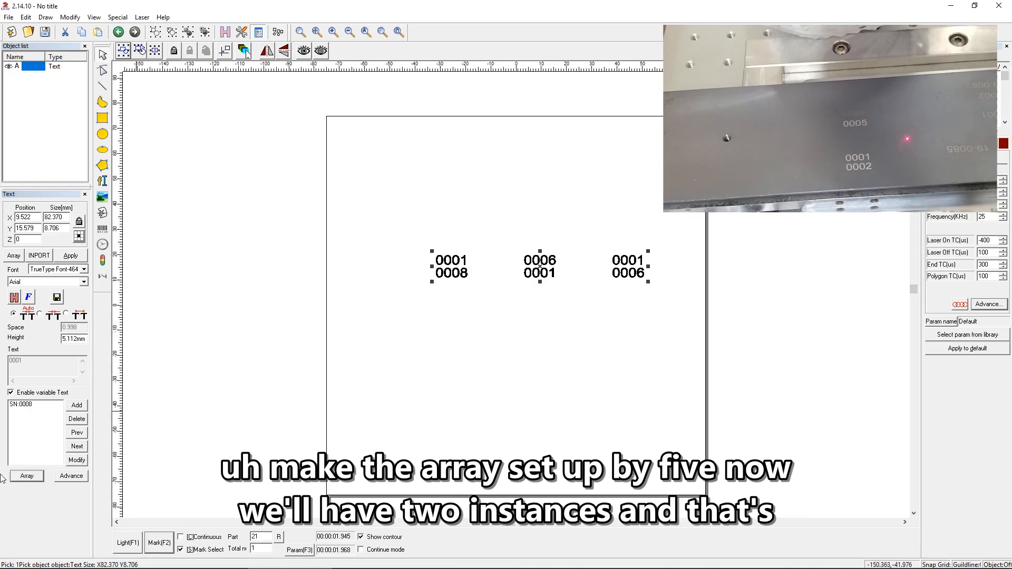
pyautogui.click(77, 459)
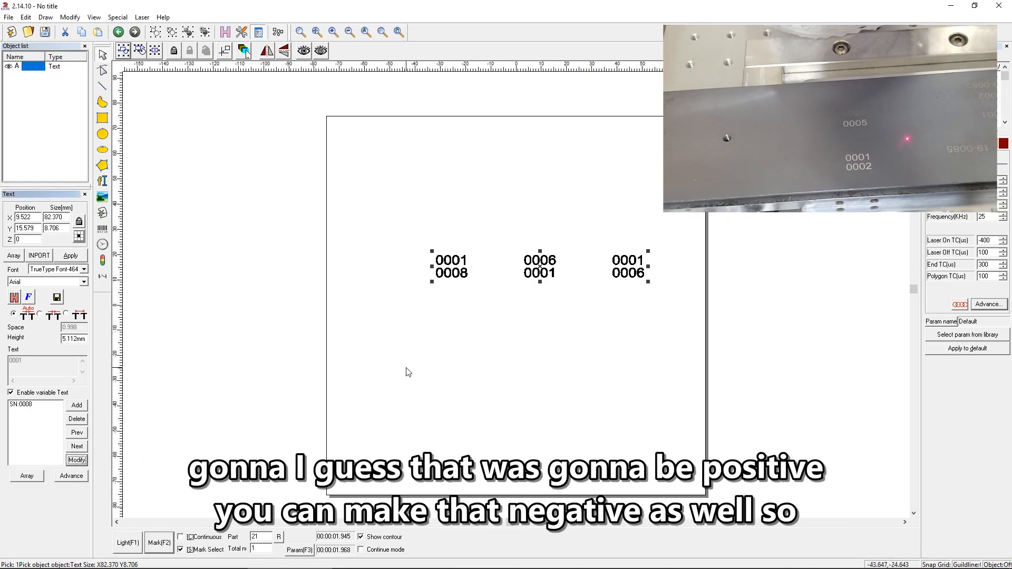
pyautogui.click(31, 404)
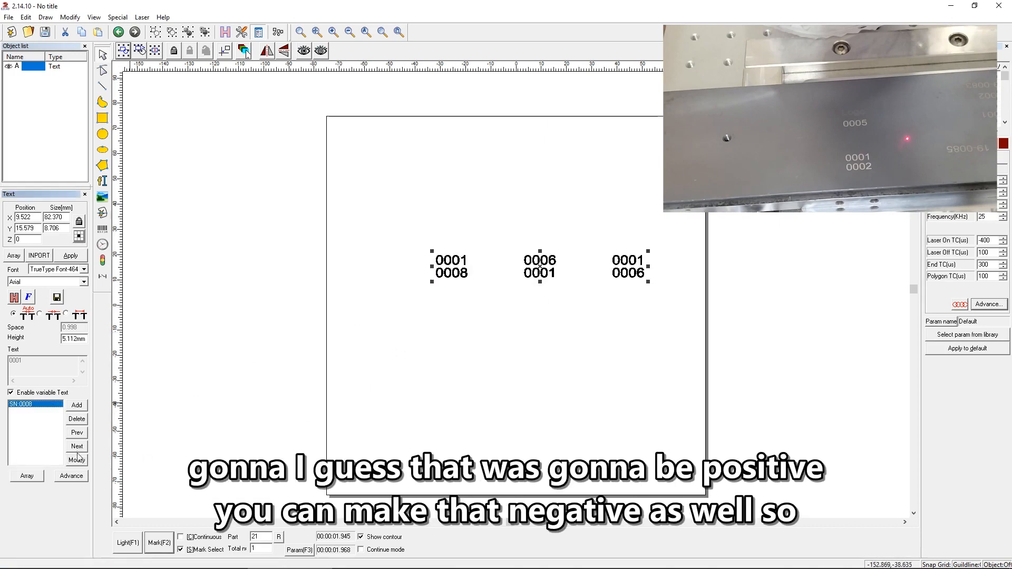
pyautogui.click(77, 459)
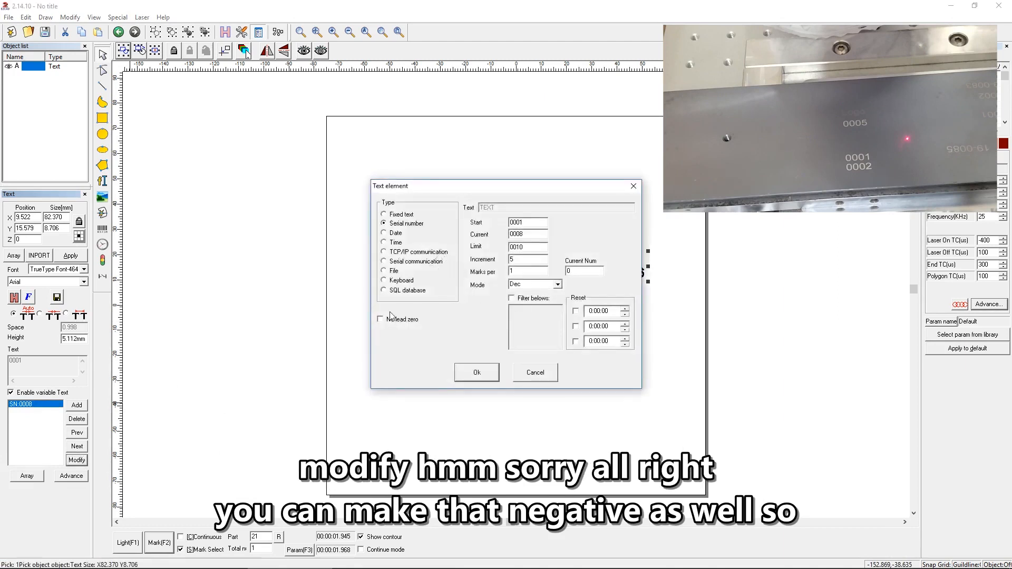
pyautogui.click(534, 372)
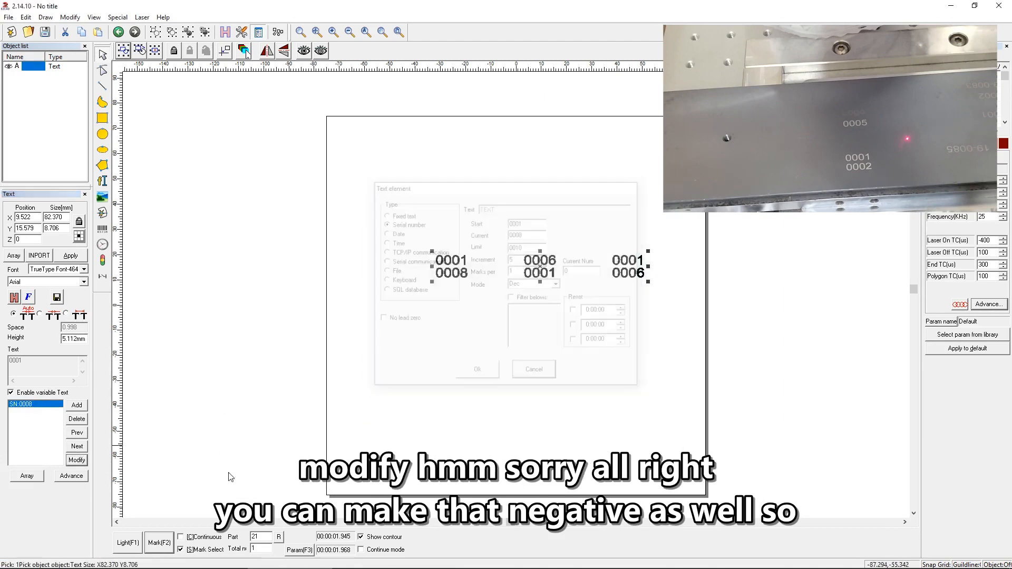
# Set the array's Y spacing to -5 mm so the second row sits below the first.
pyautogui.click(27, 476)
pyautogui.doubleClick(476, 299)
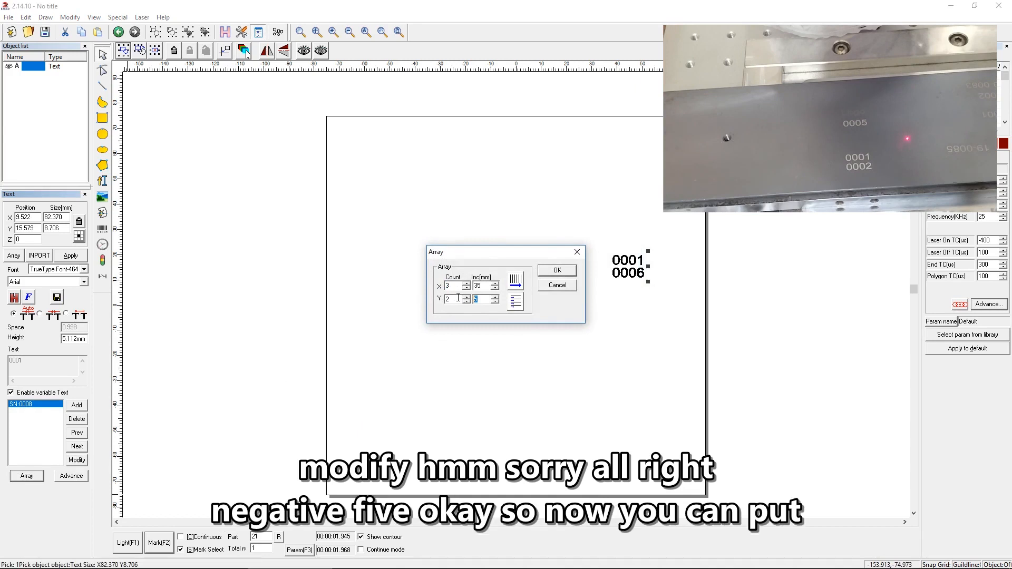
pyautogui.click(559, 269)
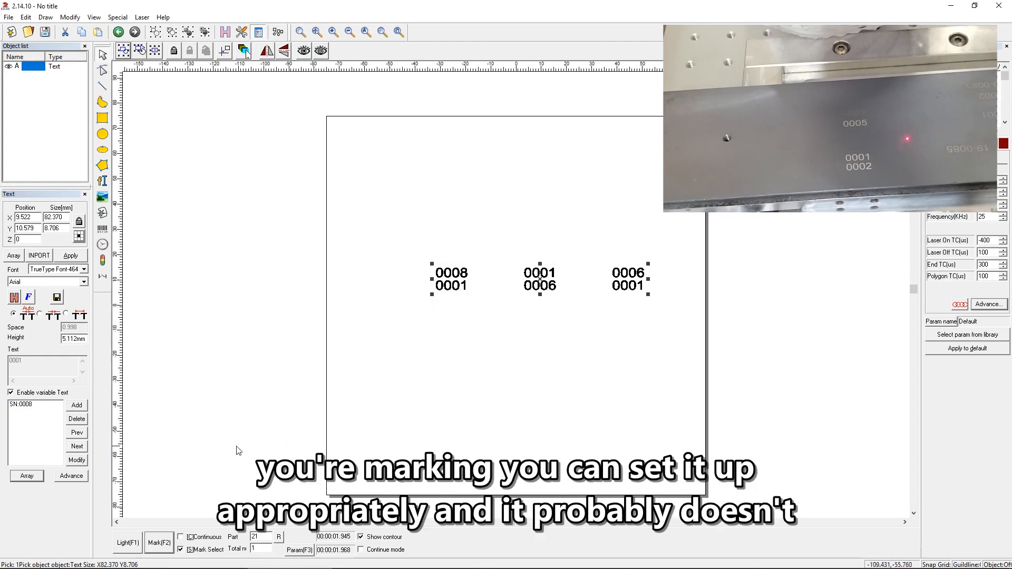
# Set the serial number element's limit to 1000.
pyautogui.click(77, 459)
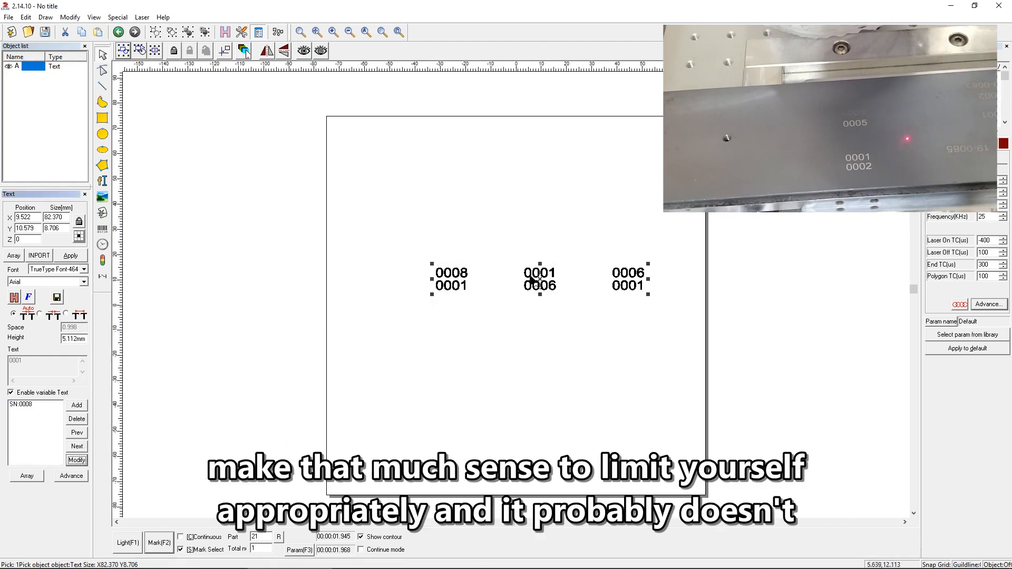
pyautogui.click(26, 405)
pyautogui.click(80, 460)
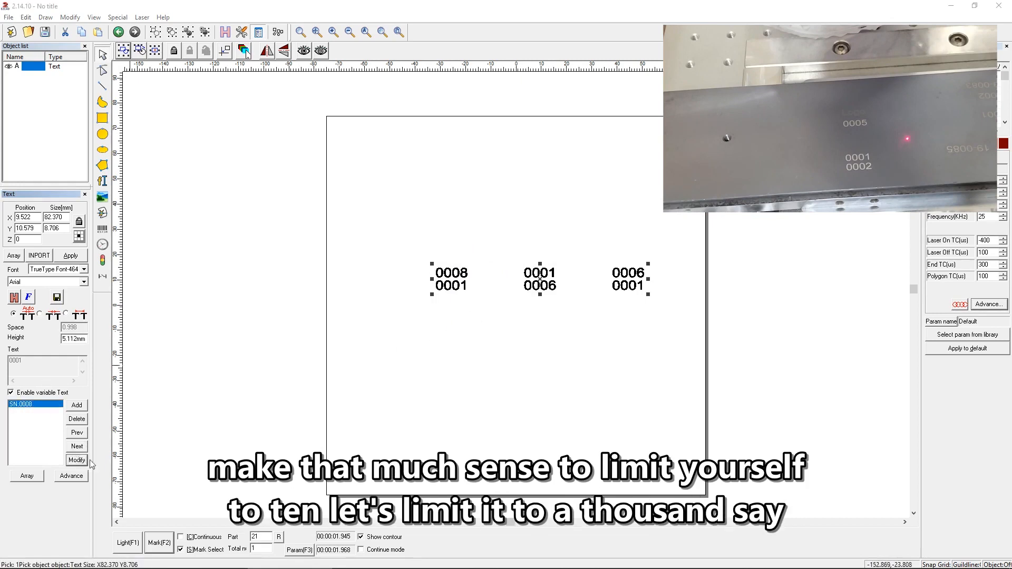
pyautogui.moveTo(503, 247); pyautogui.dragTo(445, 247)
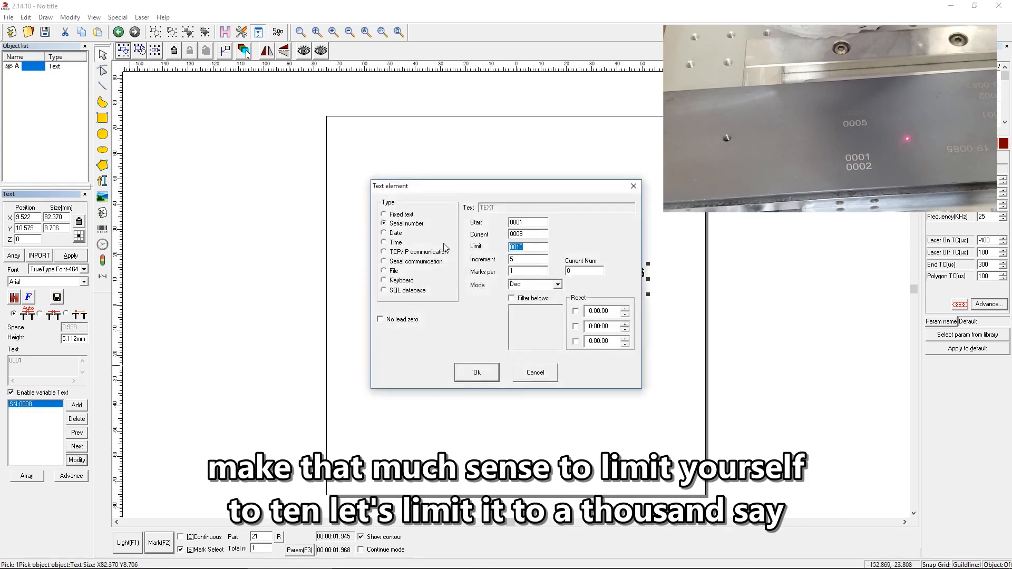
pyautogui.write('1')
pyautogui.click(473, 375)
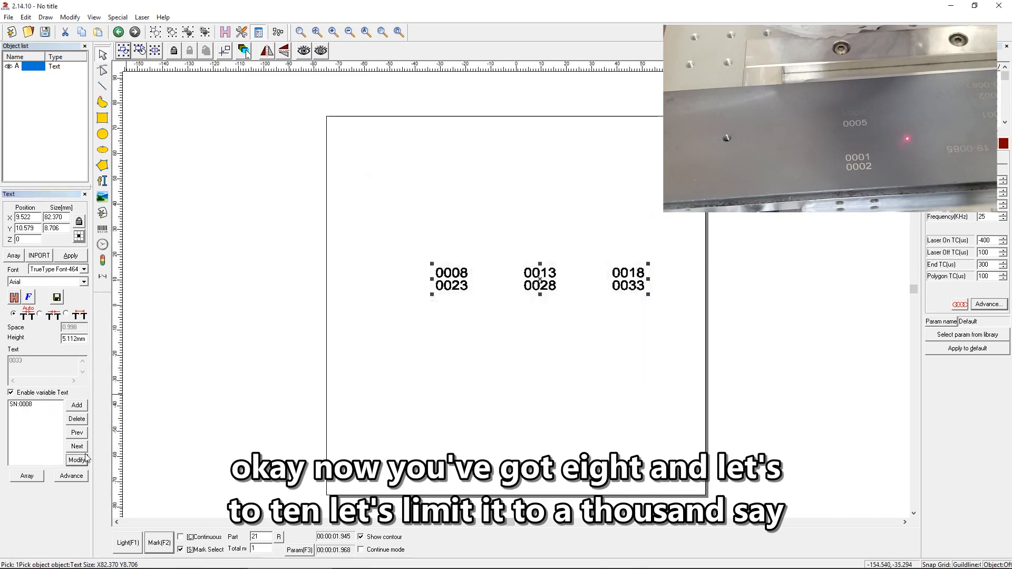
# Set the serial number element's increment to 1.
pyautogui.click(32, 404)
pyautogui.click(70, 462)
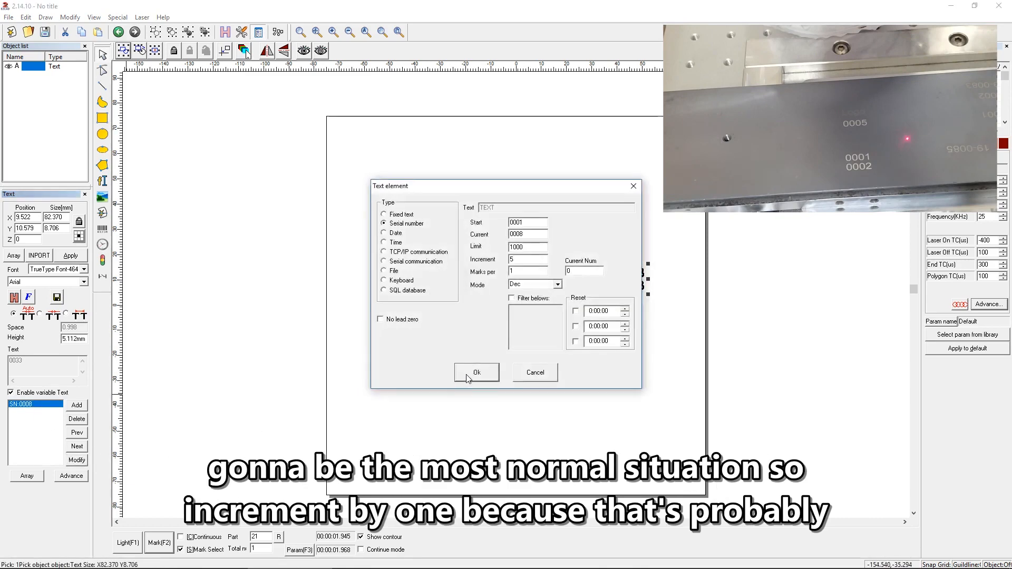
pyautogui.doubleClick(529, 257)
pyautogui.write('1')
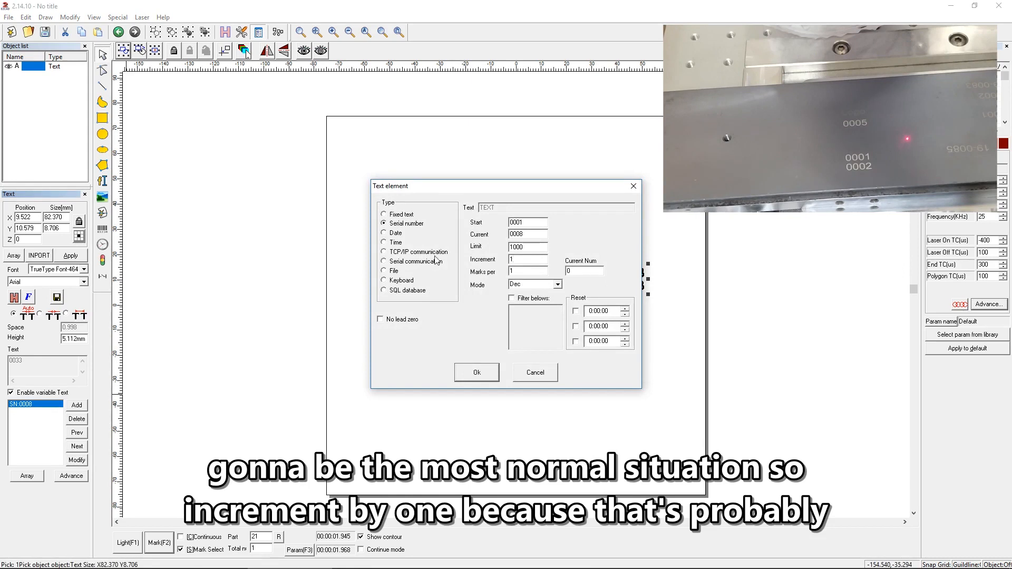
pyautogui.click(467, 370)
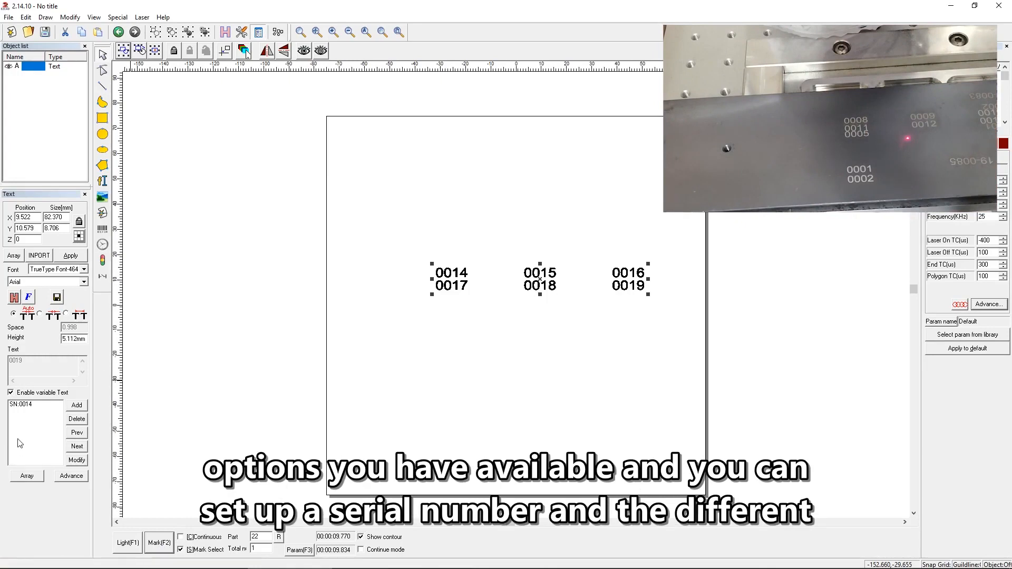
pyautogui.click(28, 405)
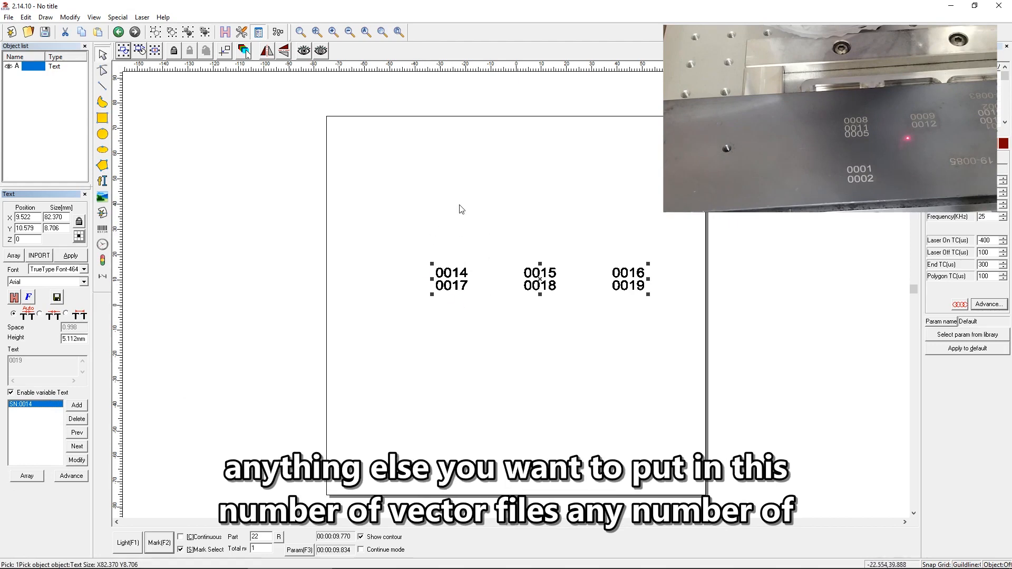
pyautogui.click(479, 248)
pyautogui.click(454, 277)
pyautogui.click(418, 352)
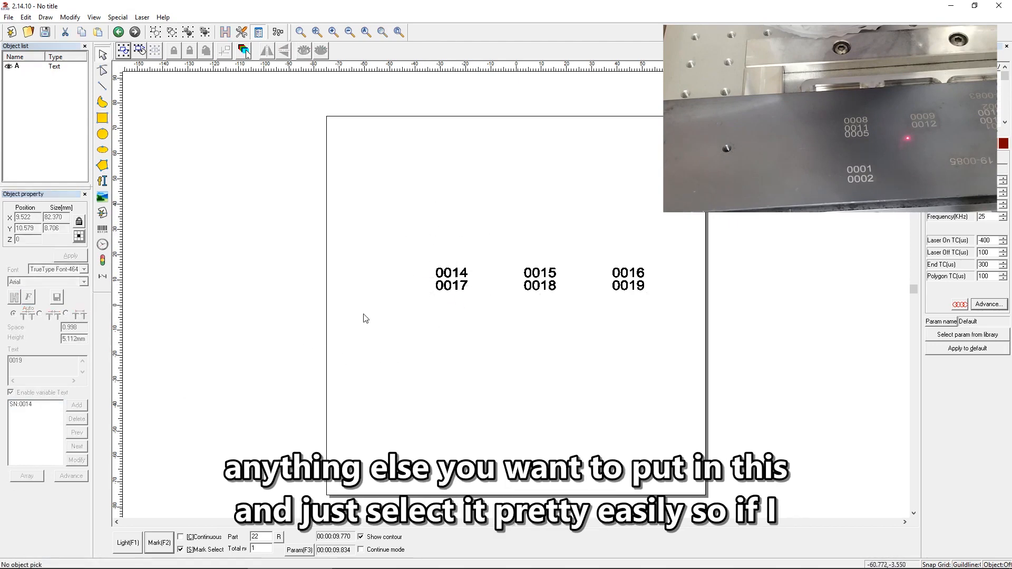
# Draw a circle about 12 mm in diameter just above the first column of serial numbers, and delete it.
pyautogui.click(102, 134)
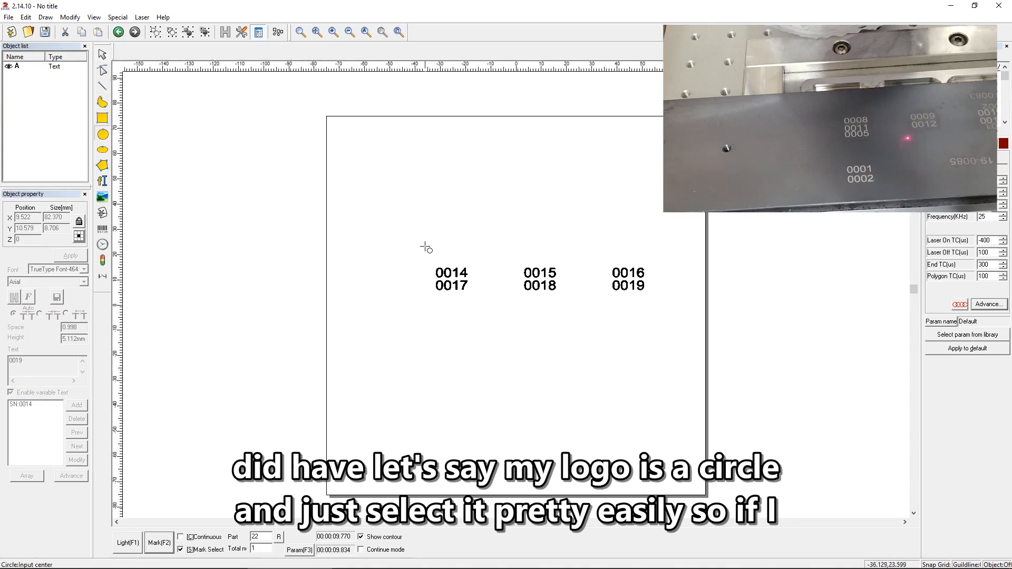
pyautogui.moveTo(427, 246); pyautogui.dragTo(418, 259)
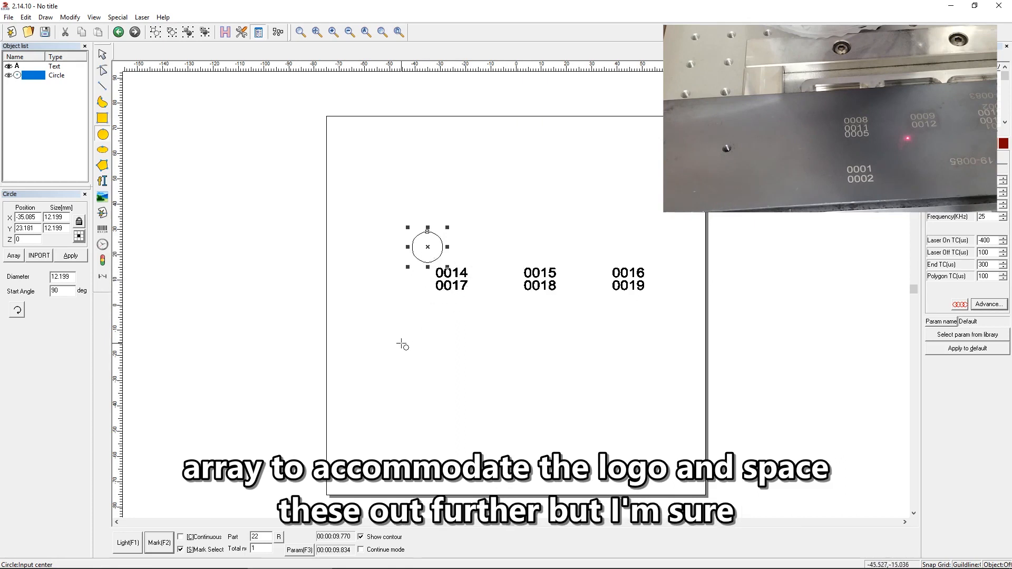
pyautogui.press('Delete')
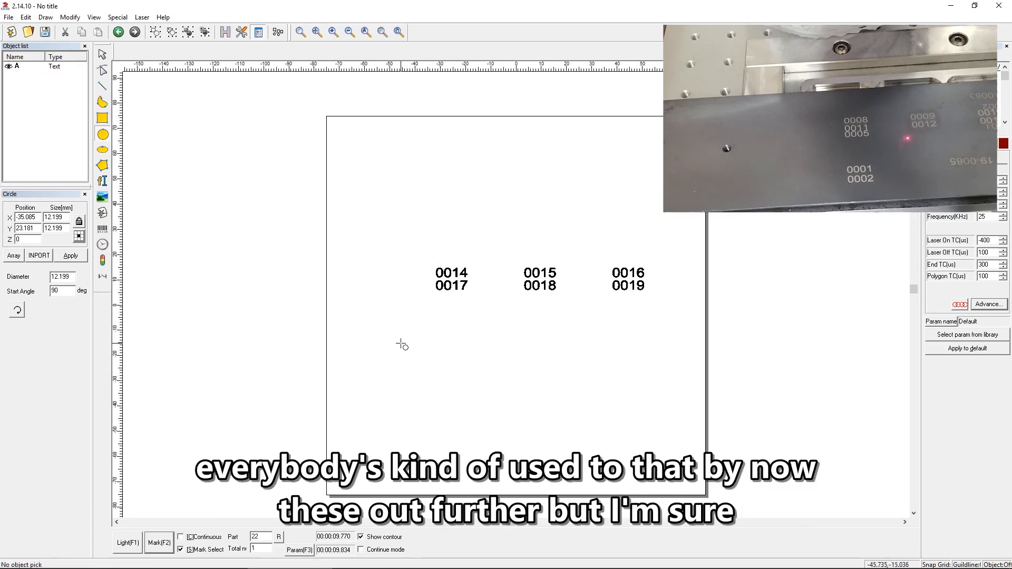